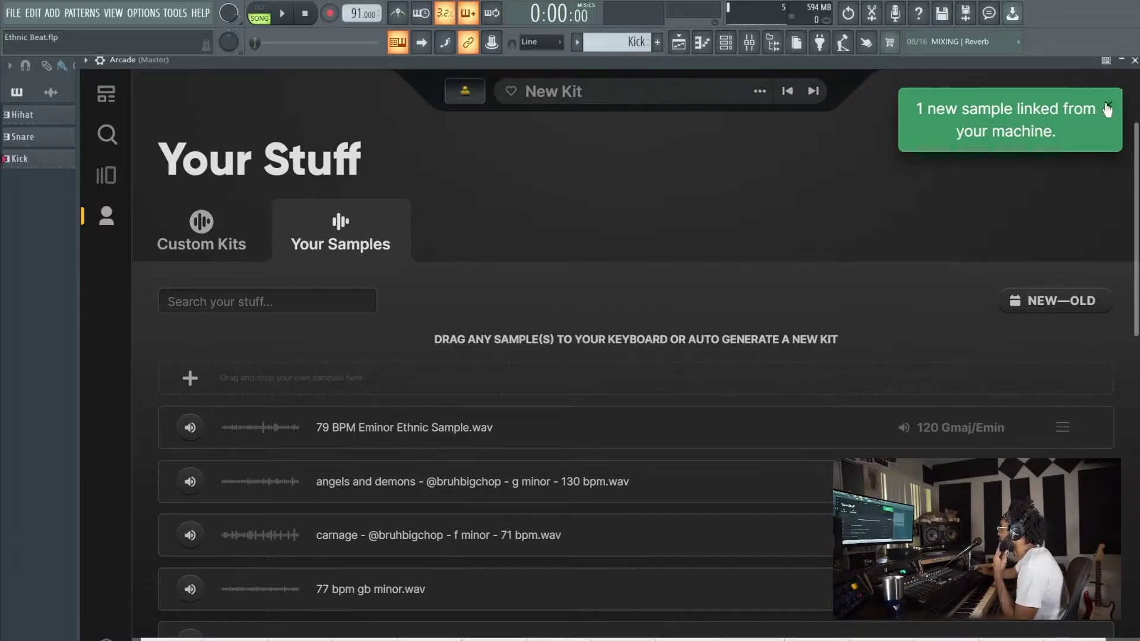
Step: Look over the feed and sample search pages in Arcade
{"action": "left_click_drag", "start_coordinate": [1136, 268], "coordinate": [1136, 238]}
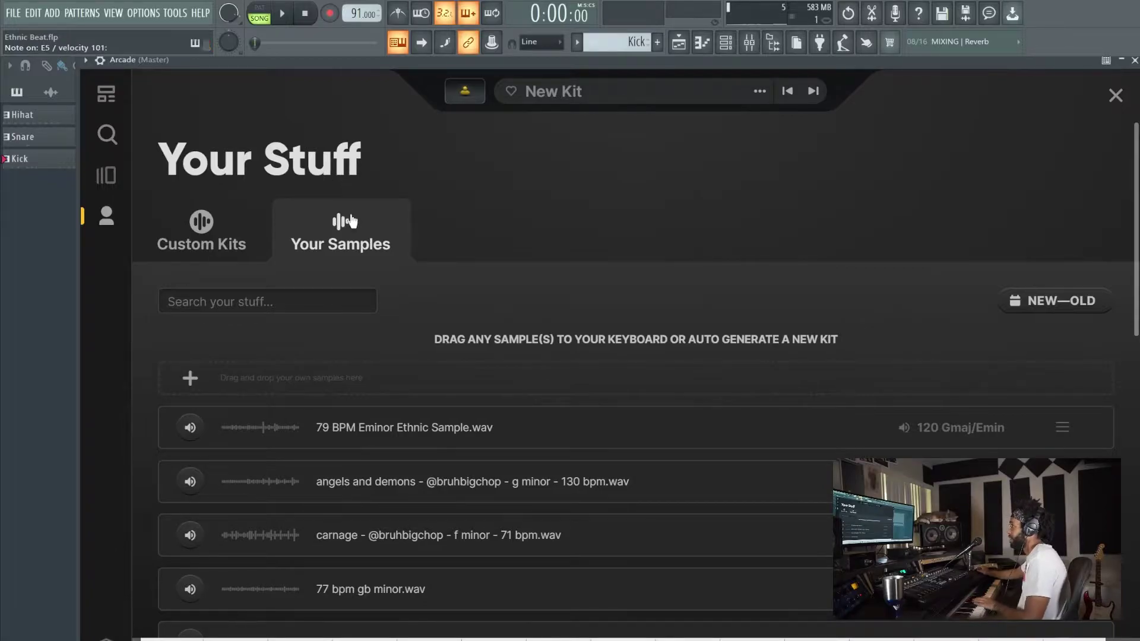
{"action": "left_click", "coordinate": [113, 94]}
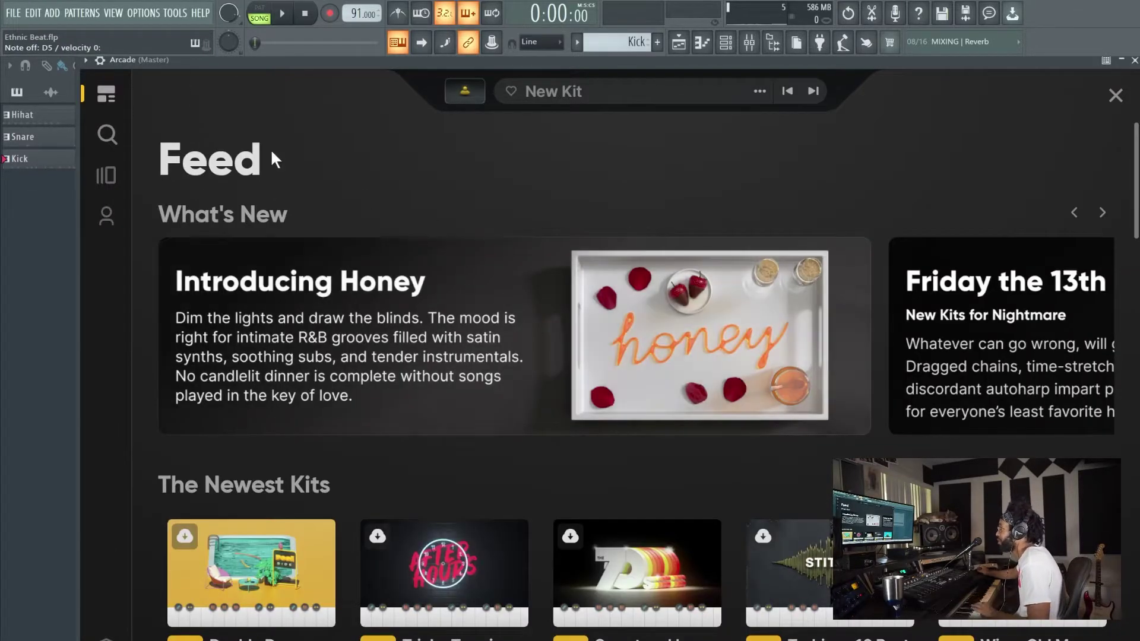
{"action": "left_click", "coordinate": [94, 137]}
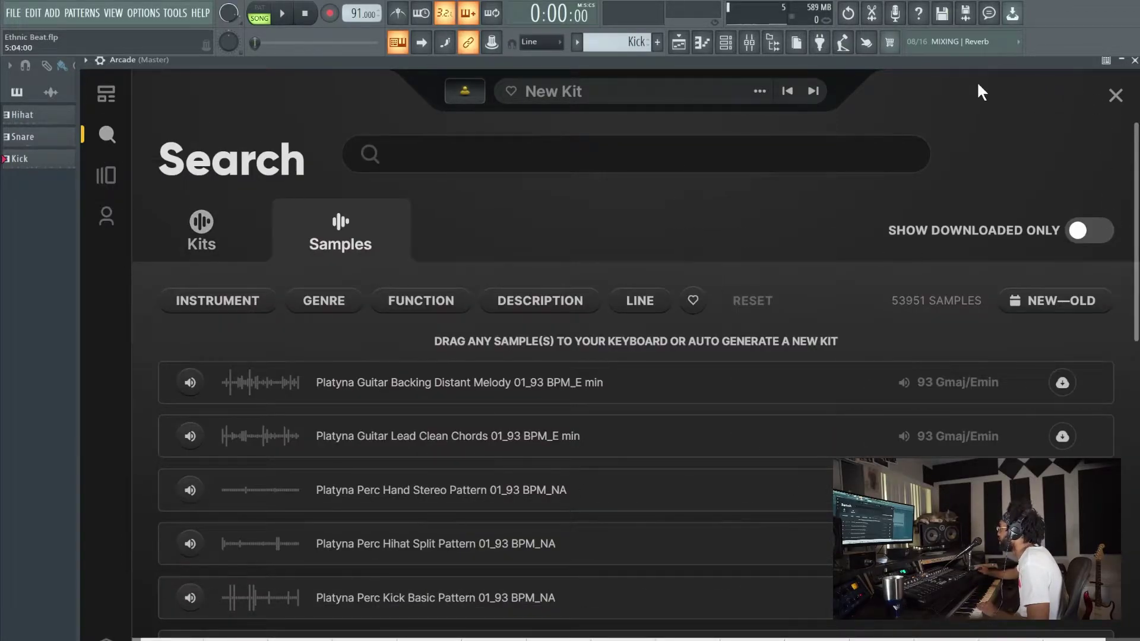
{"action": "left_click_drag", "start_coordinate": [979, 67], "coordinate": [894, 12]}
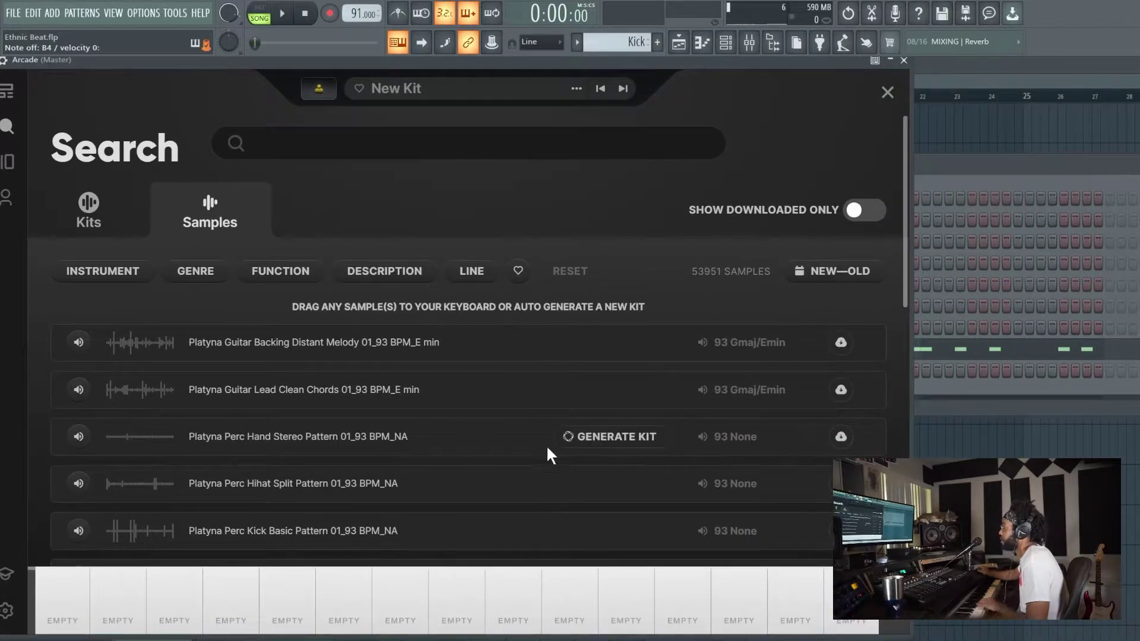
{"action": "left_click_drag", "start_coordinate": [170, 62], "coordinate": [412, 63]}
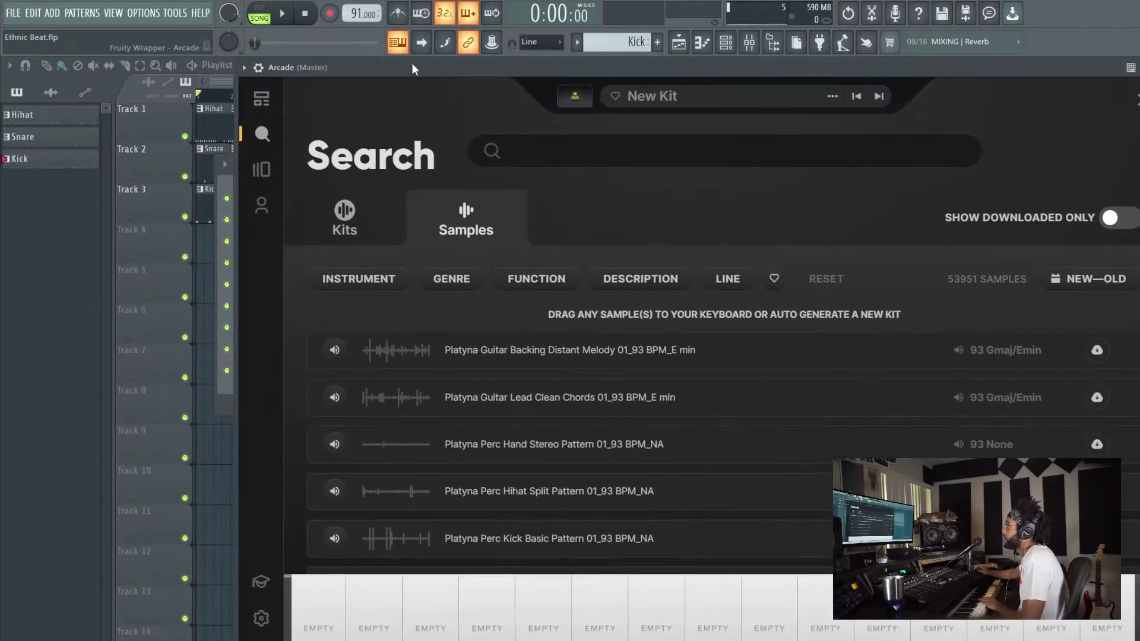
Step: Generate a kit in Arcade from the imported sample 79 BPM Eminor Ethnic Sample.wav
{"action": "left_click", "coordinate": [262, 98]}
{"action": "left_click", "coordinate": [261, 205]}
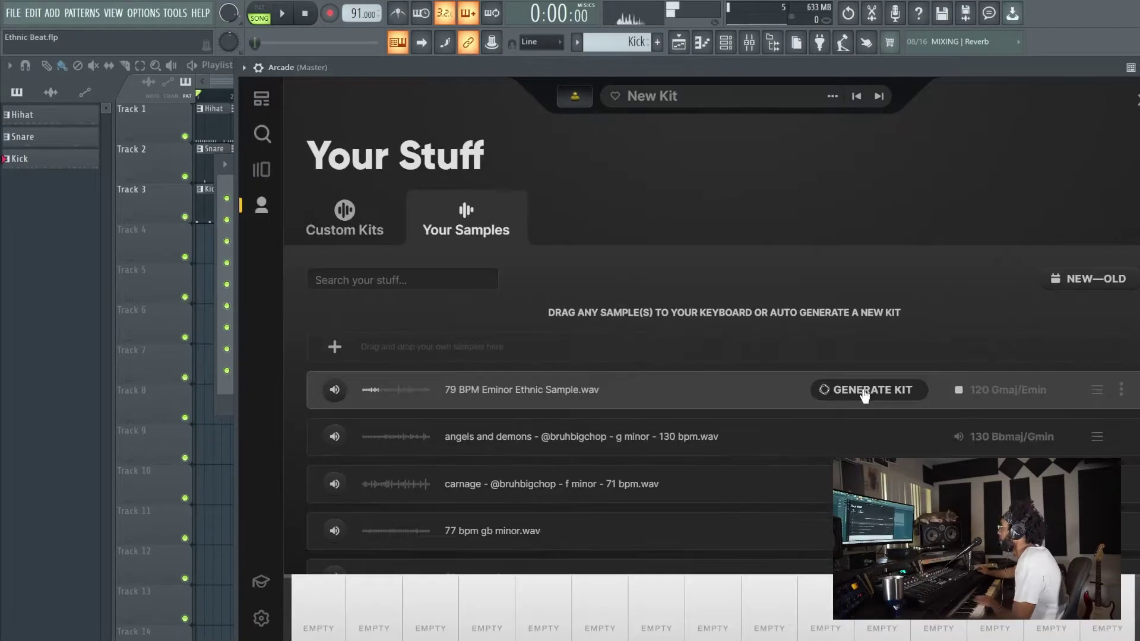
{"action": "left_click", "coordinate": [864, 396]}
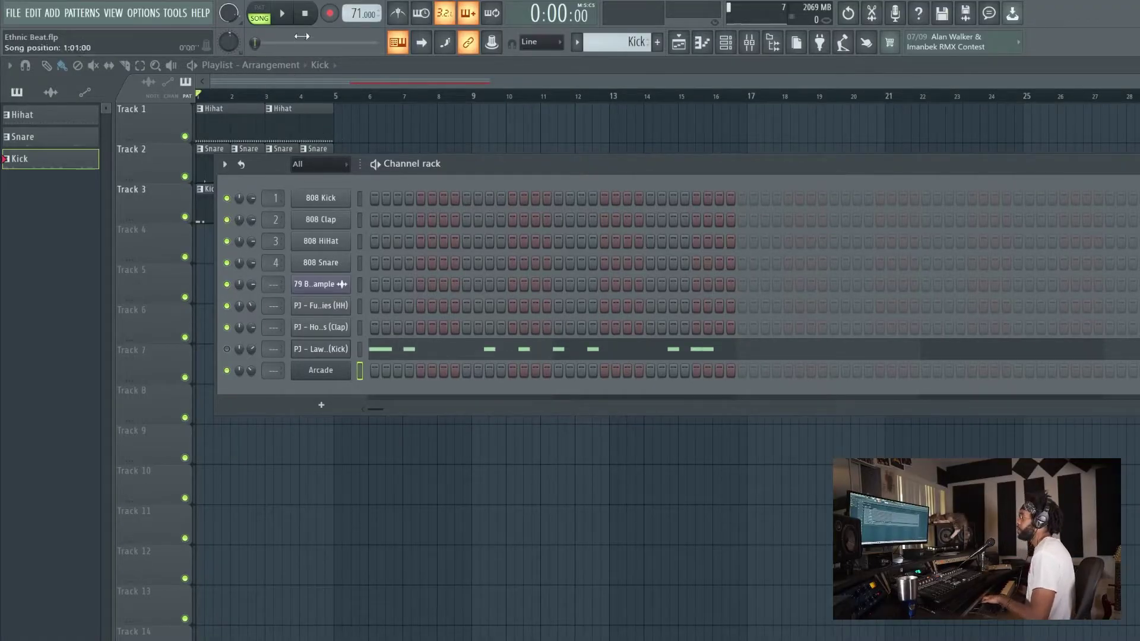
Step: Add a second G#4 hi-hat note at the end of bar 1 and delete the three C5 hits above it during playback
{"action": "left_click", "coordinate": [287, 15]}
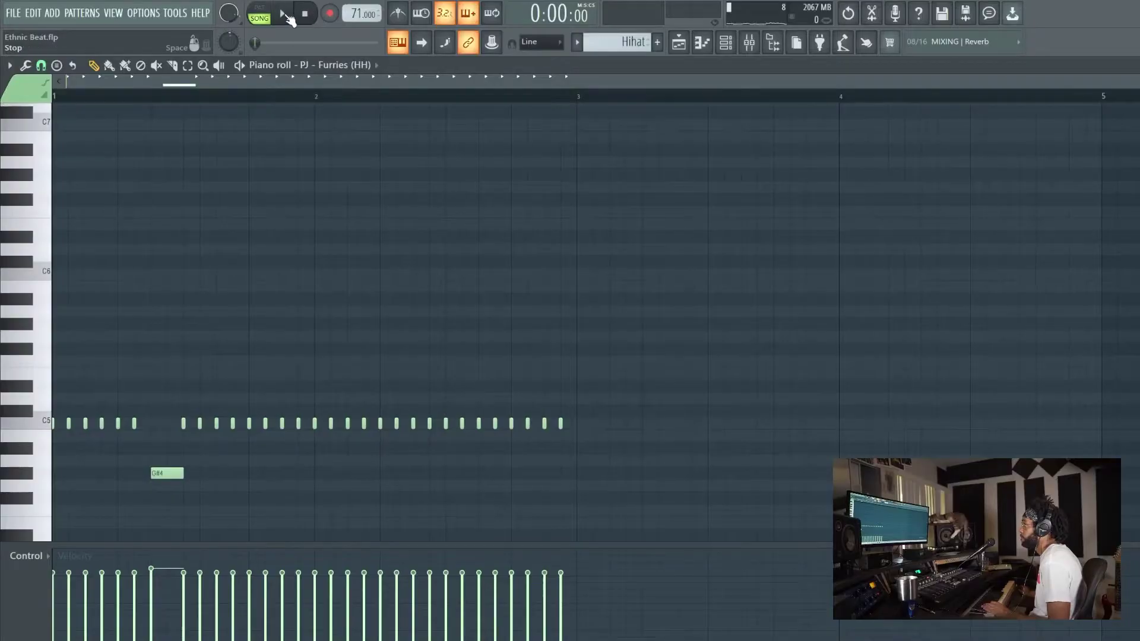
{"action": "left_click", "coordinate": [283, 14]}
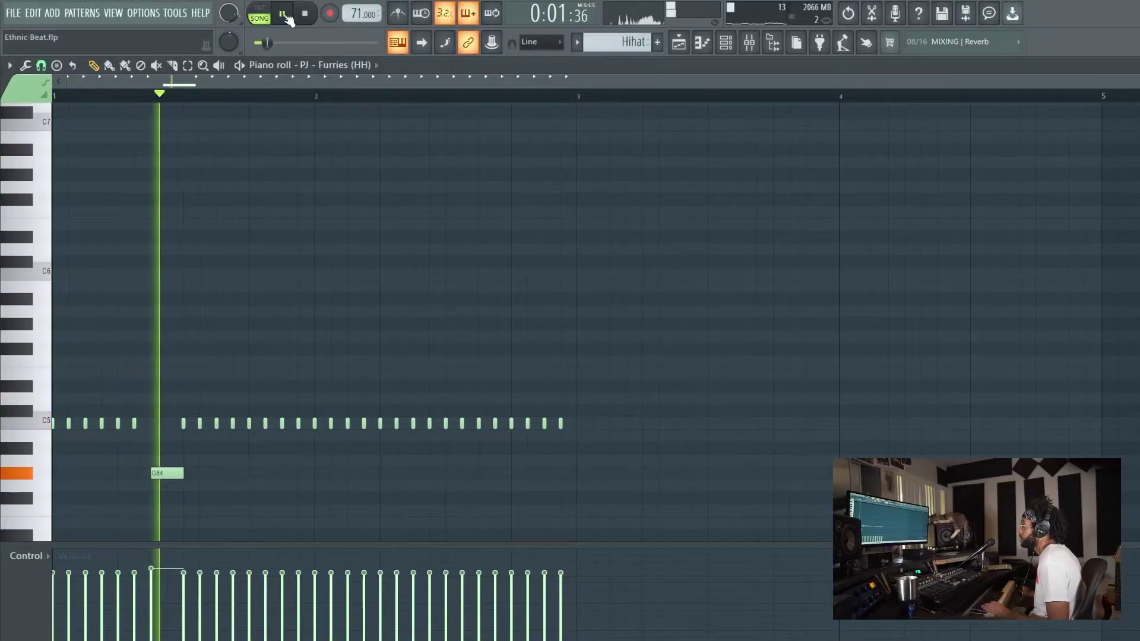
{"action": "left_click", "coordinate": [284, 473]}
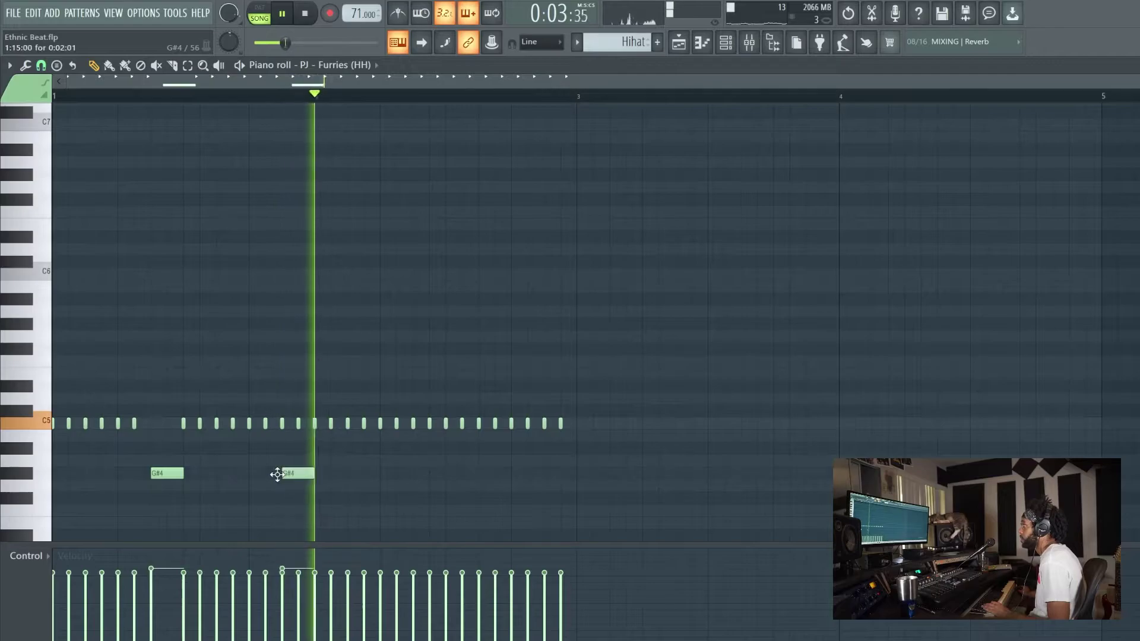
{"action": "right_click", "coordinate": [314, 423]}
{"action": "right_click", "coordinate": [299, 423]}
{"action": "right_click", "coordinate": [283, 425]}
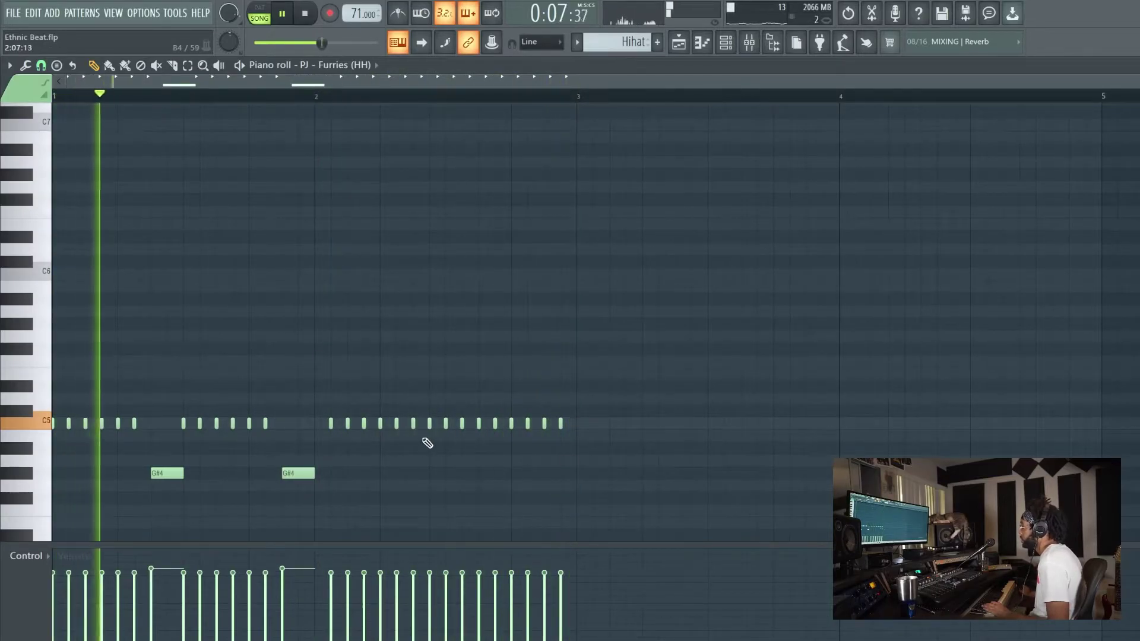
{"action": "left_click", "coordinate": [305, 14]}
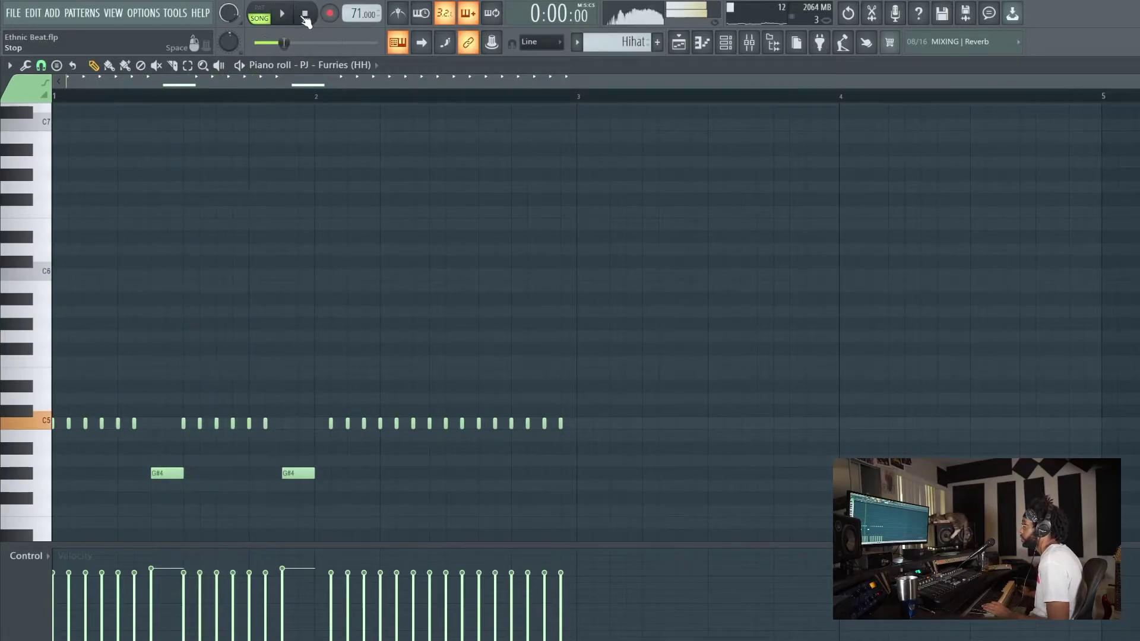
Step: Replace the fourth C5 hi-hat hit with a longer preceding note, and place a C5 hit at bar 2 in place of the next one
{"action": "key", "text": "space"}
{"action": "right_click", "coordinate": [101, 424]}
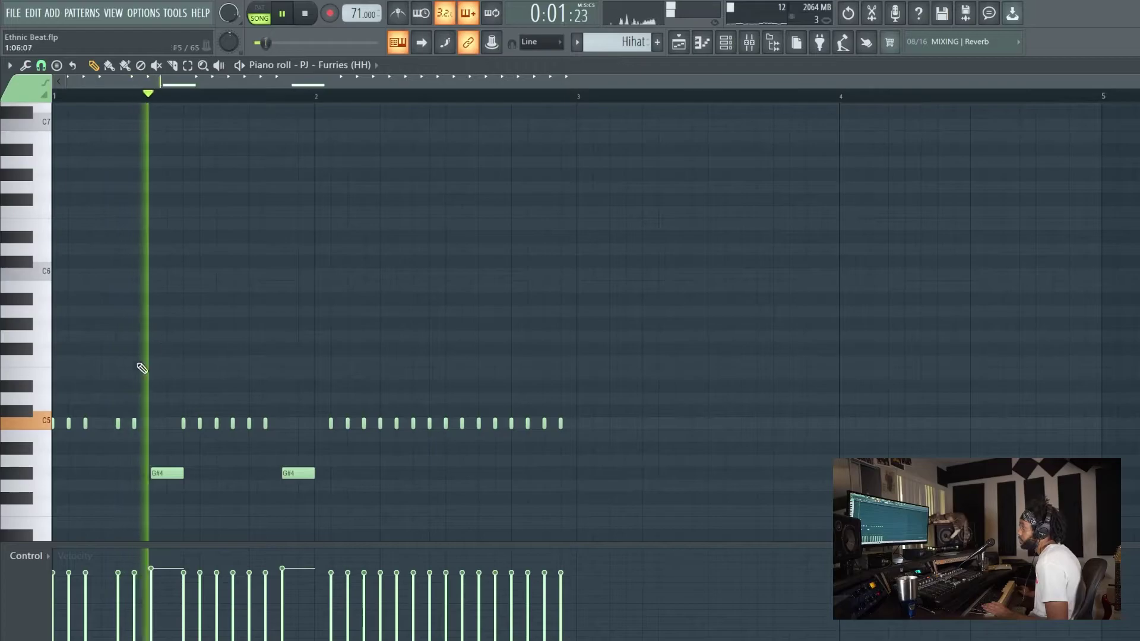
{"action": "left_click", "coordinate": [93, 423]}
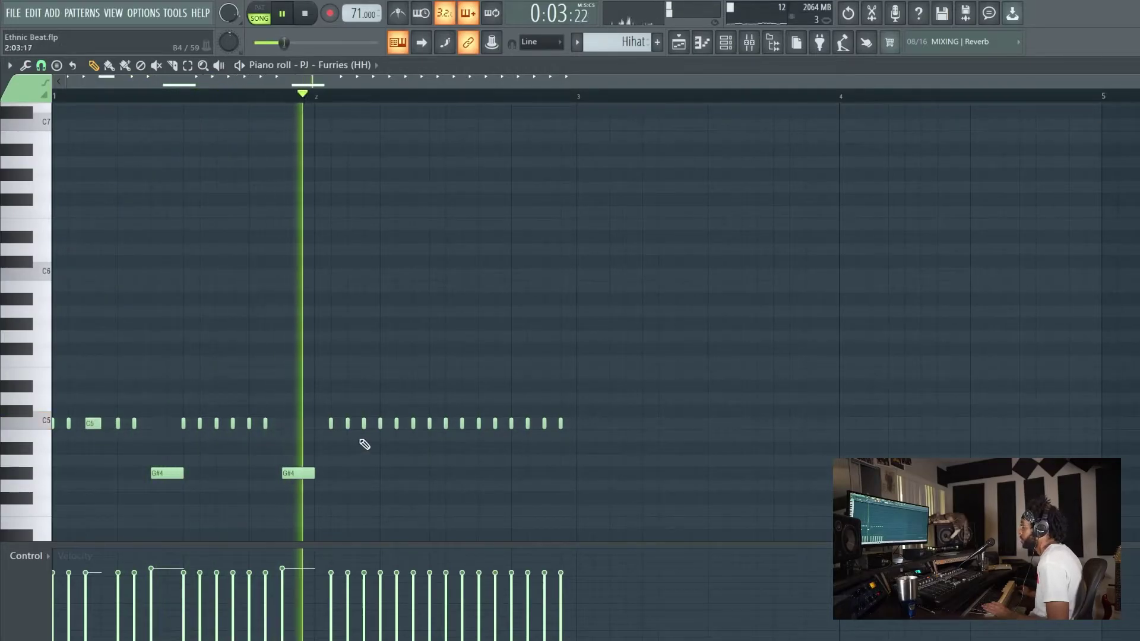
{"action": "left_click", "coordinate": [316, 424]}
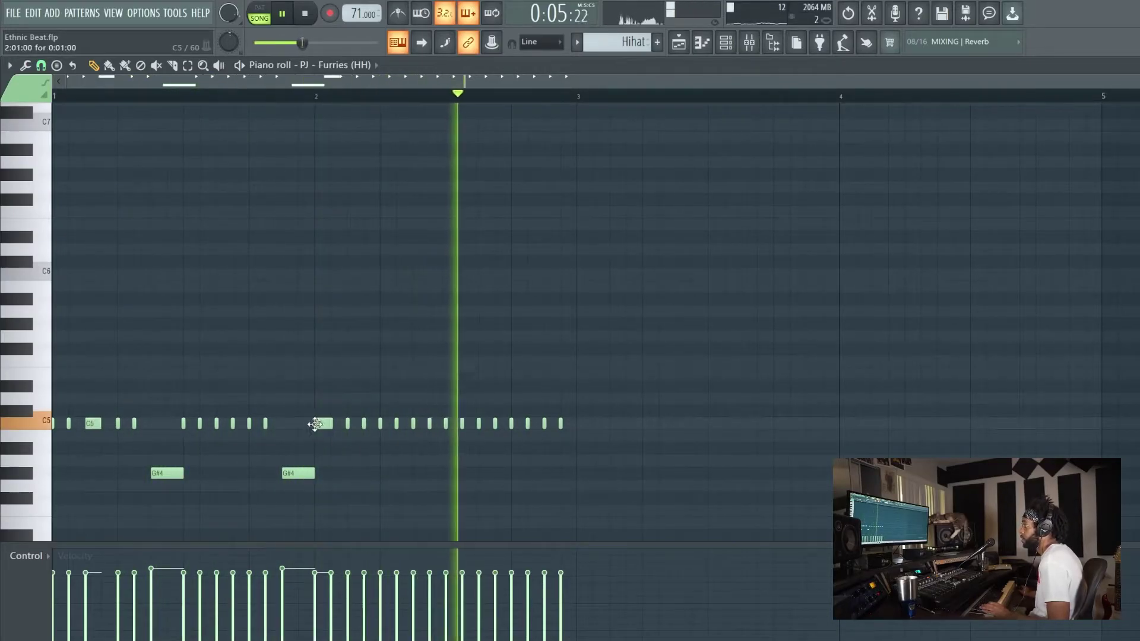
{"action": "right_click", "coordinate": [331, 423]}
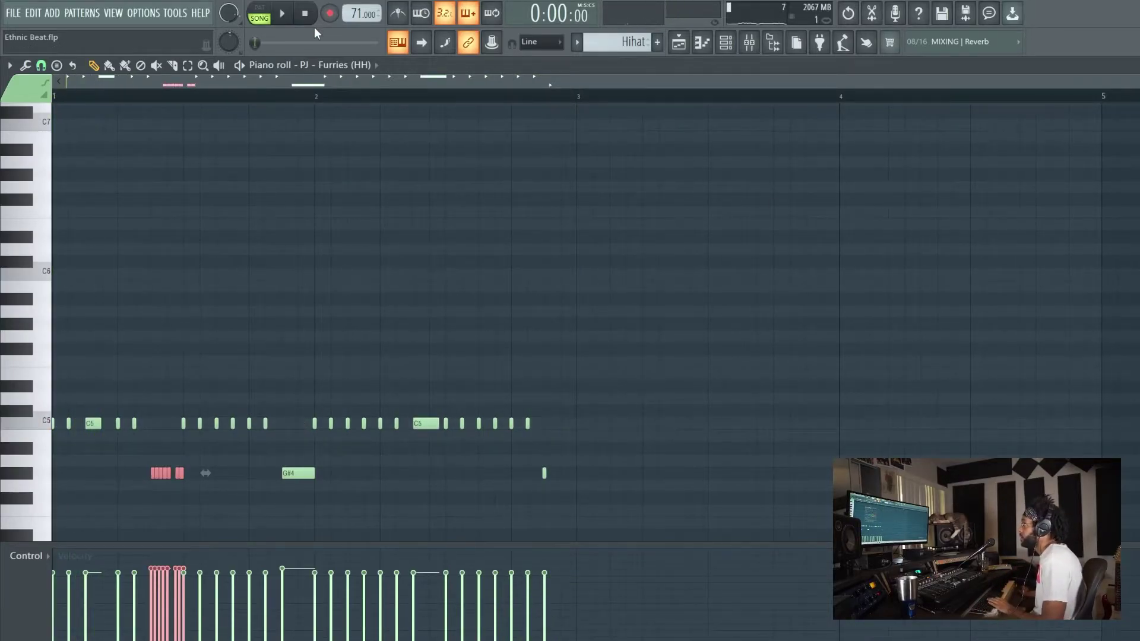
Step: Play back the edited hi-hat pattern and close its piano roll
{"action": "key", "text": "space"}
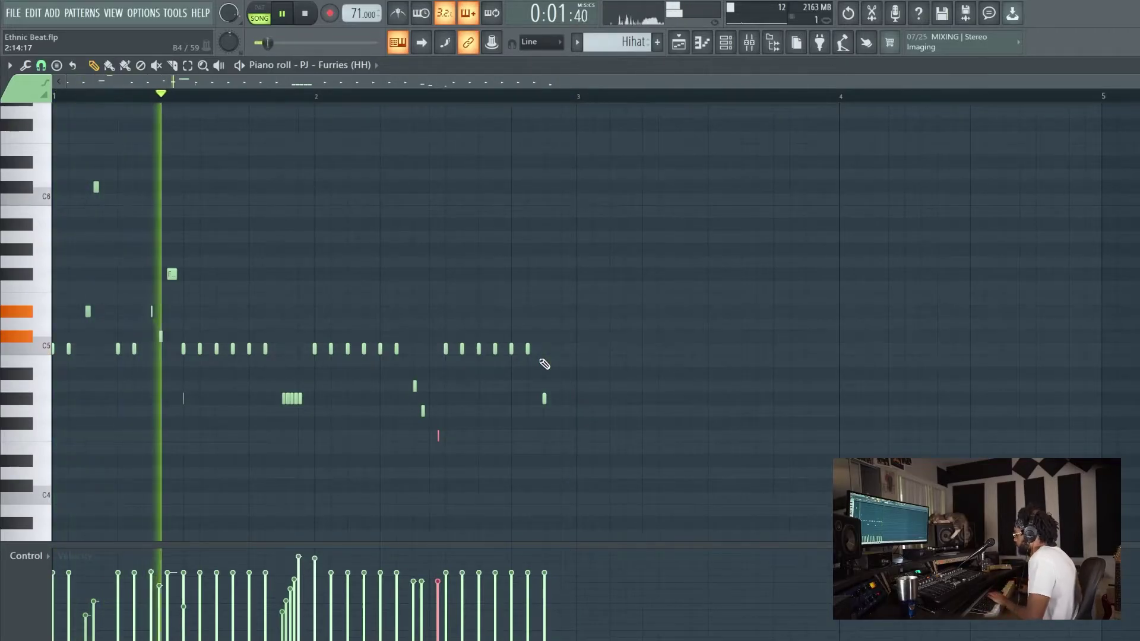
{"action": "scroll", "coordinate": [546, 386], "scroll_direction": "down", "scroll_amount": 2}
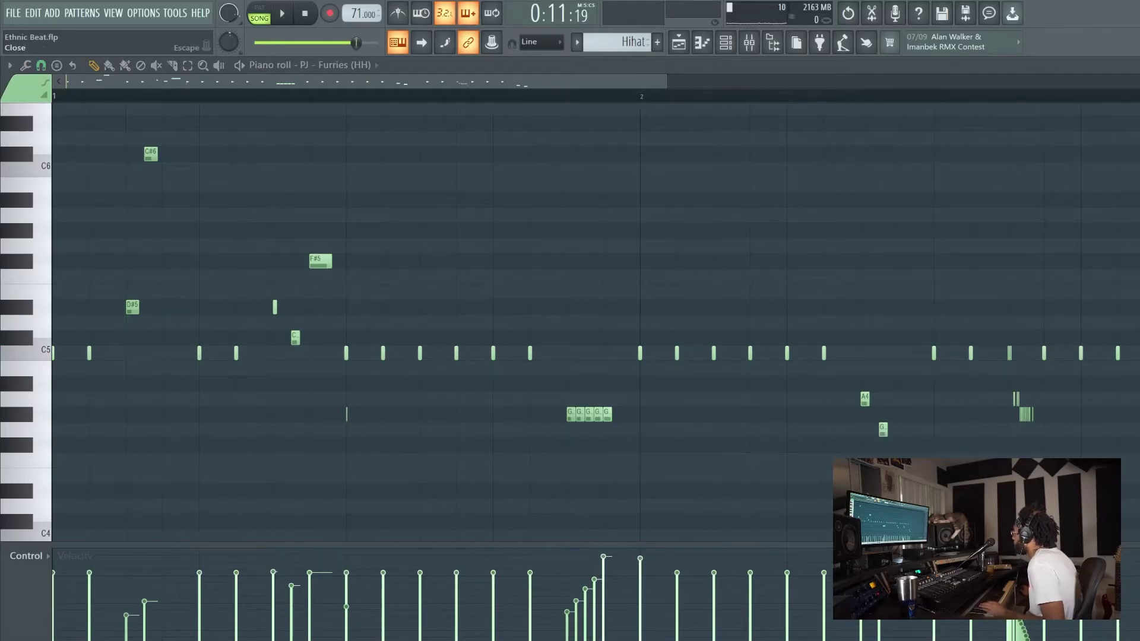
{"action": "key", "text": "Escape"}
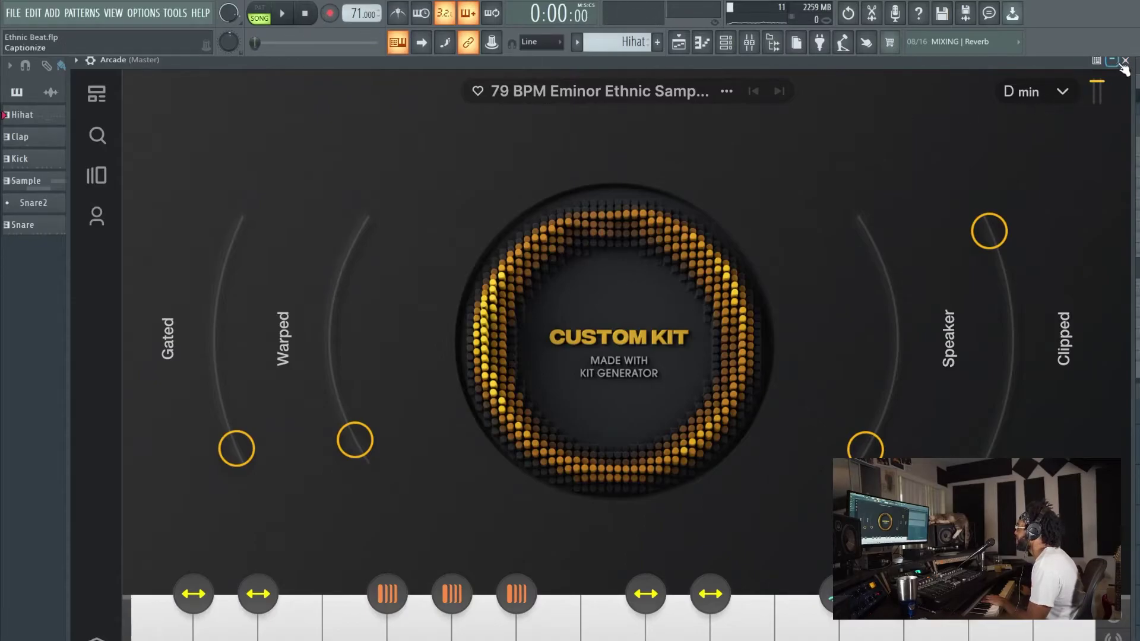
Step: Close the Arcade window and add the nelly (vox).wav sample as a new channel in the channel rack
{"action": "left_click", "coordinate": [1124, 62]}
{"action": "scroll", "coordinate": [1030, 135], "scroll_direction": "down", "scroll_amount": 1}
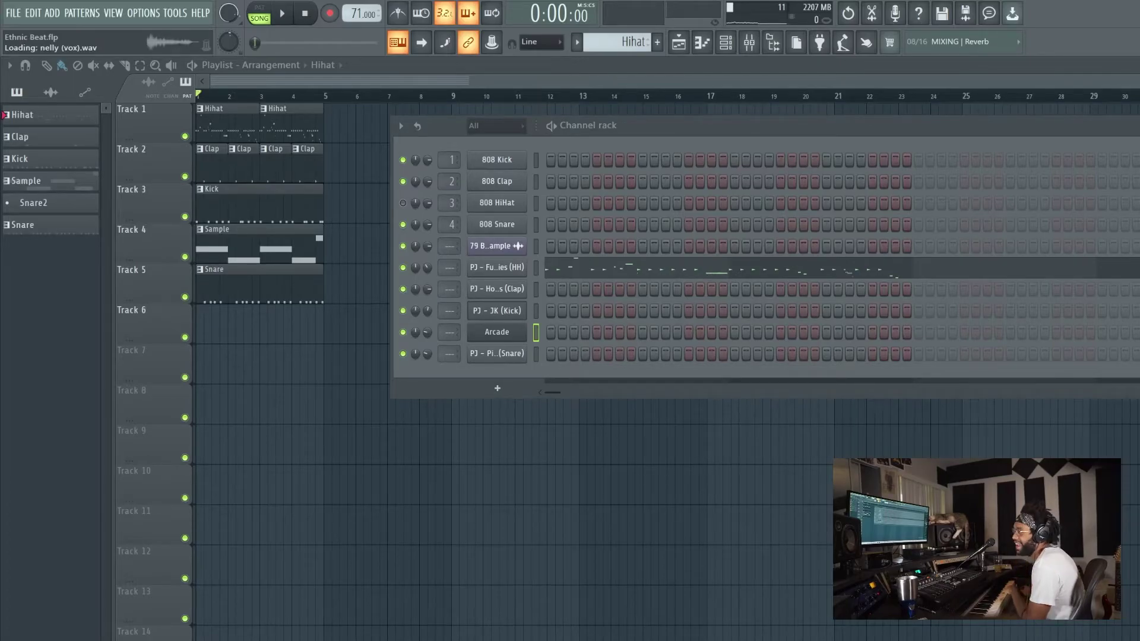
{"action": "left_click_drag", "start_coordinate": [511, 351], "coordinate": [520, 378]}
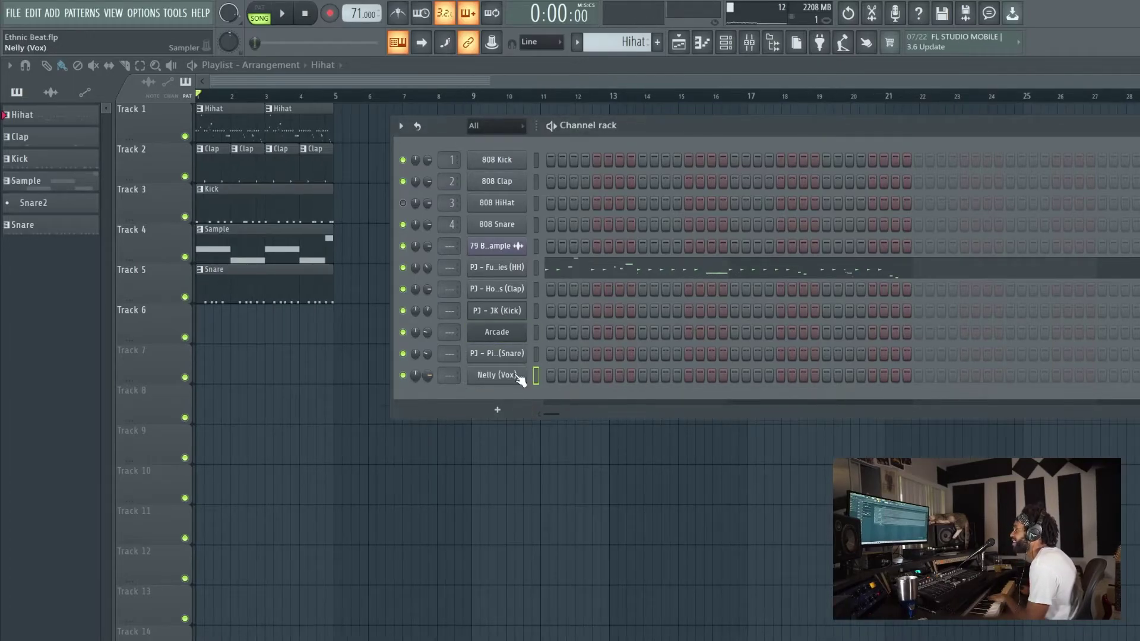
Step: Audition the Nelly (Vox) channel over the arrangement and stop playback
{"action": "left_click", "coordinate": [519, 376]}
{"action": "left_click", "coordinate": [457, 166]}
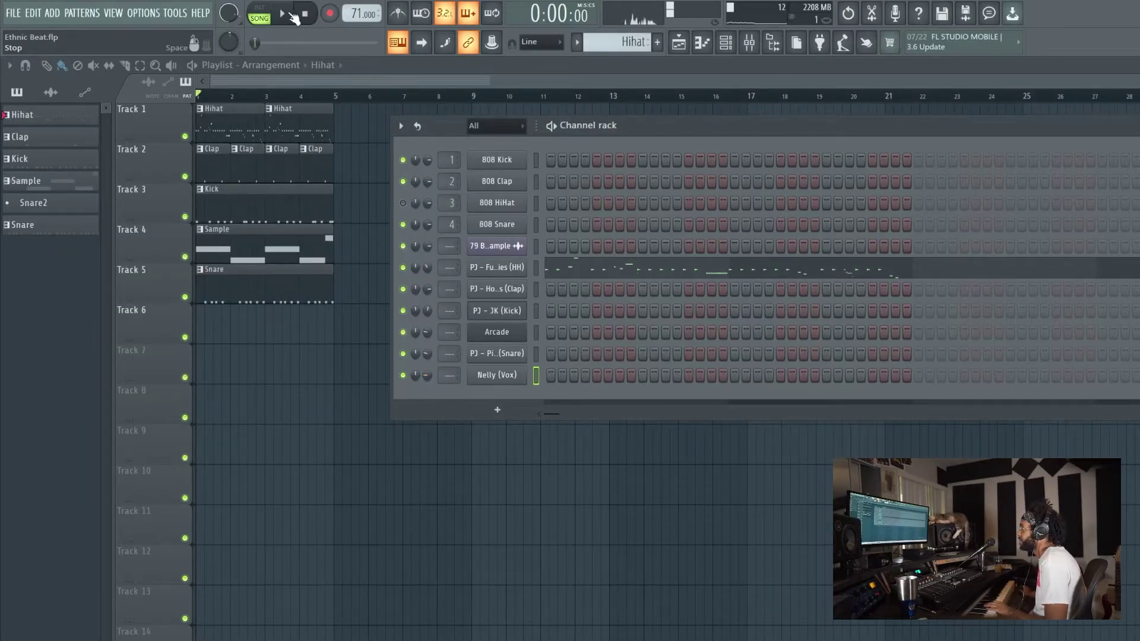
{"action": "left_click", "coordinate": [283, 14]}
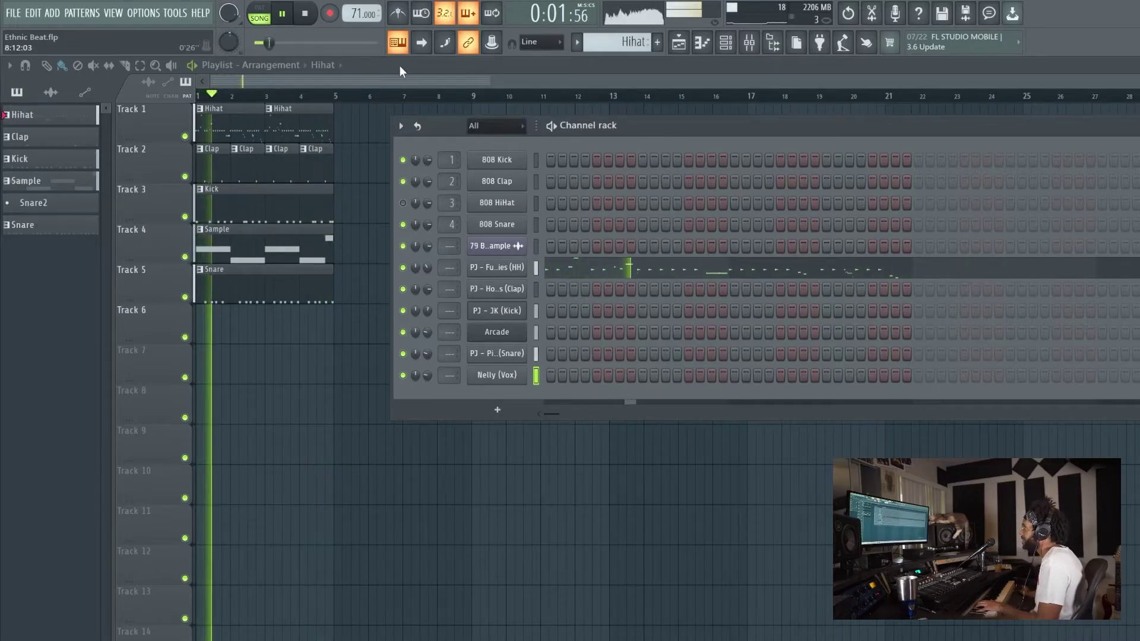
{"action": "left_click", "coordinate": [306, 13]}
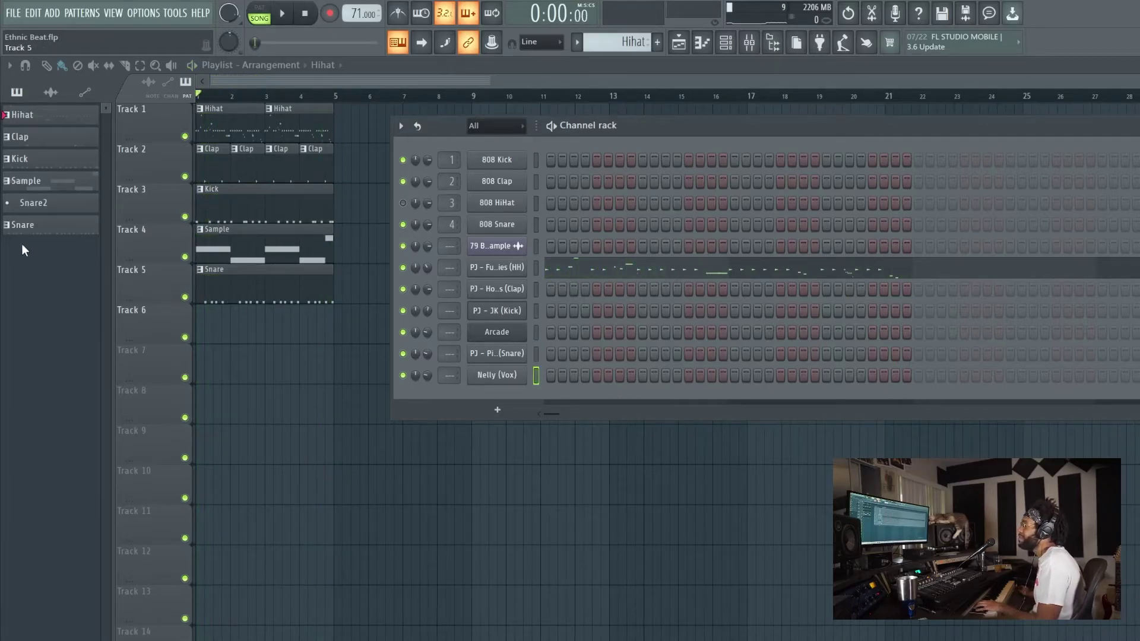
Step: Create a new pattern named VOX and select it in the pattern list
{"action": "key", "text": "F6"}
{"action": "key", "text": "F4"}
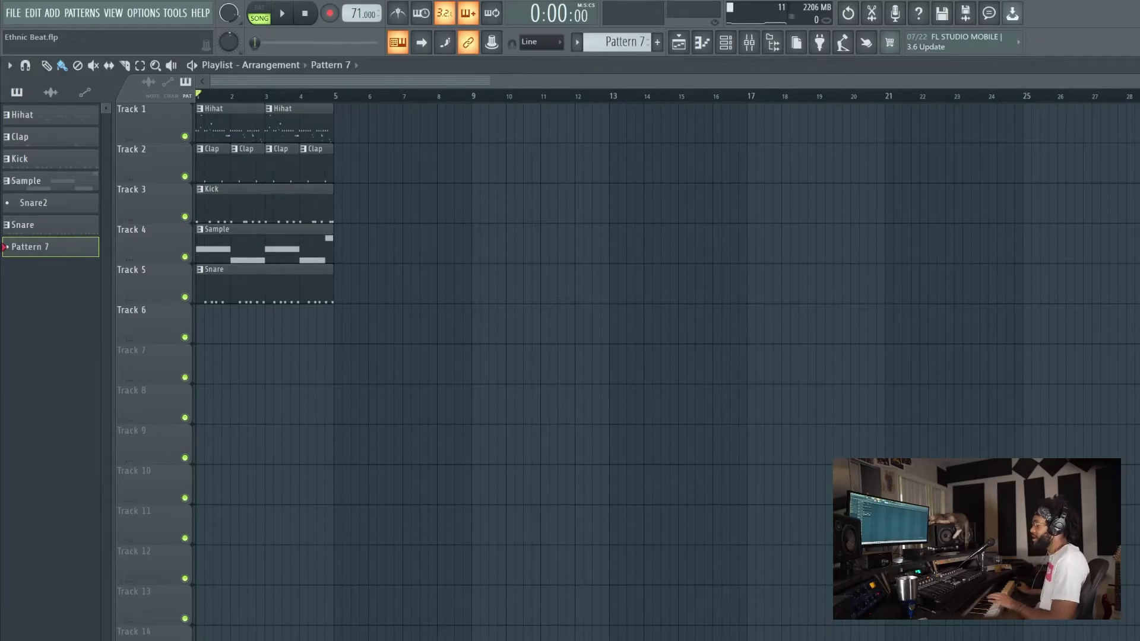
{"action": "type", "text": "VOX"}
{"action": "key", "text": "Return"}
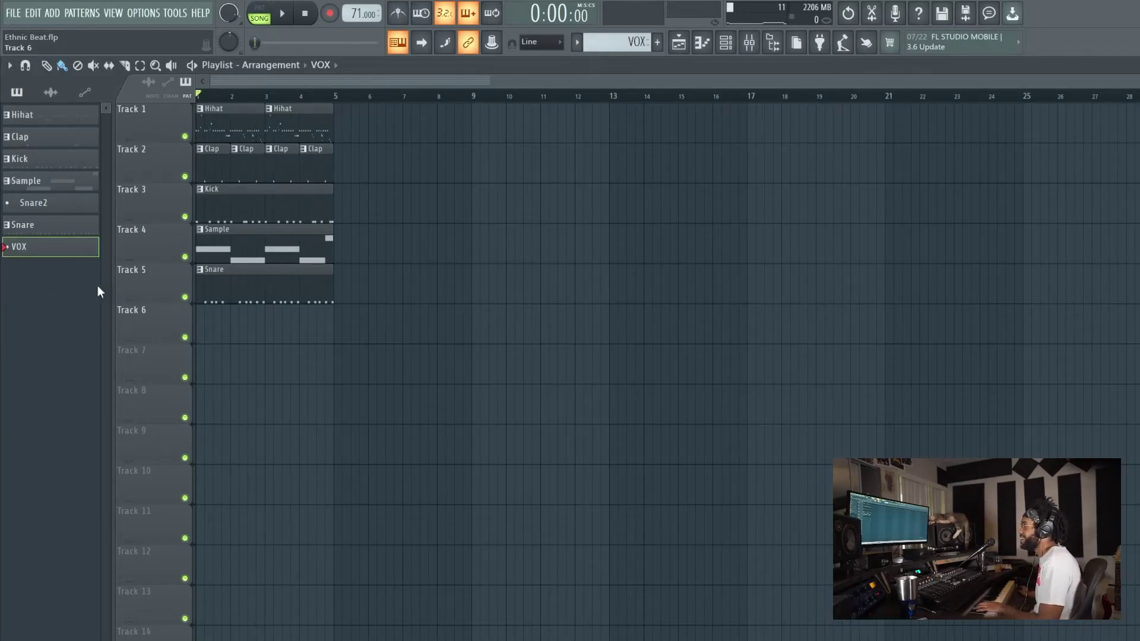
{"action": "left_click", "coordinate": [46, 248]}
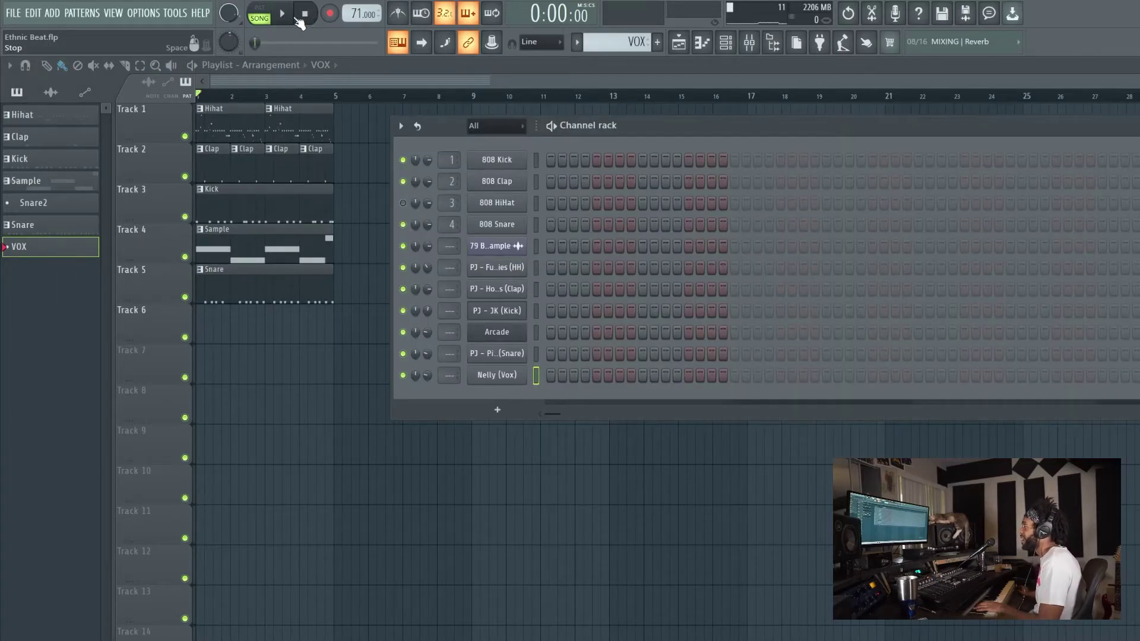
Step: Record a C#4 note with the Nelly (Vox) channel into the VOX pattern over the playing arrangement
{"action": "left_click", "coordinate": [331, 15]}
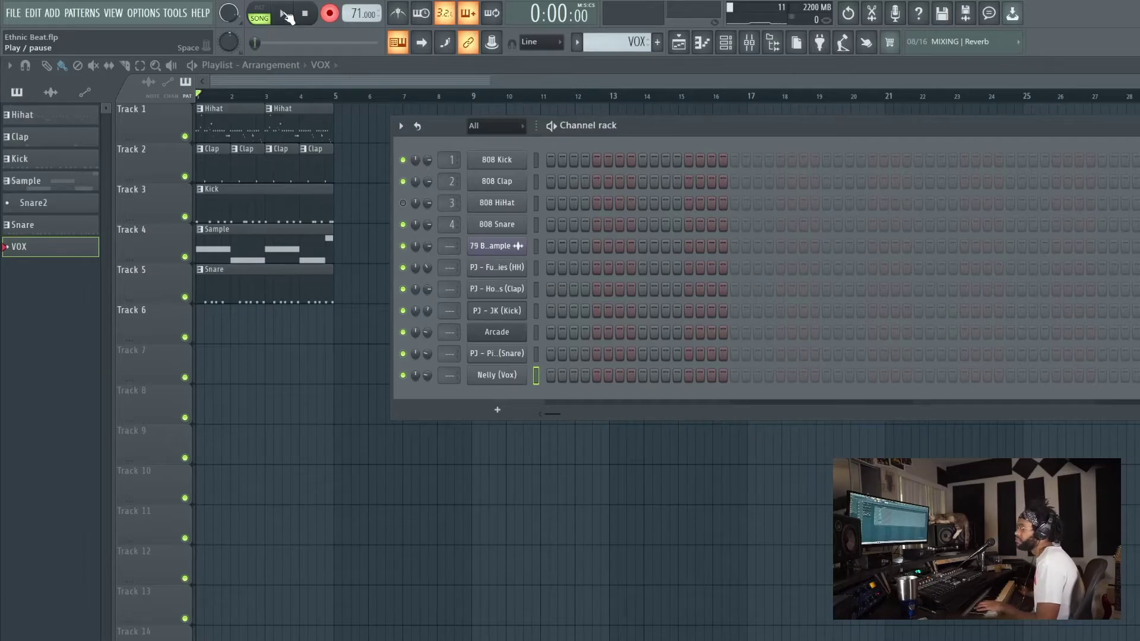
{"action": "left_click", "coordinate": [287, 16]}
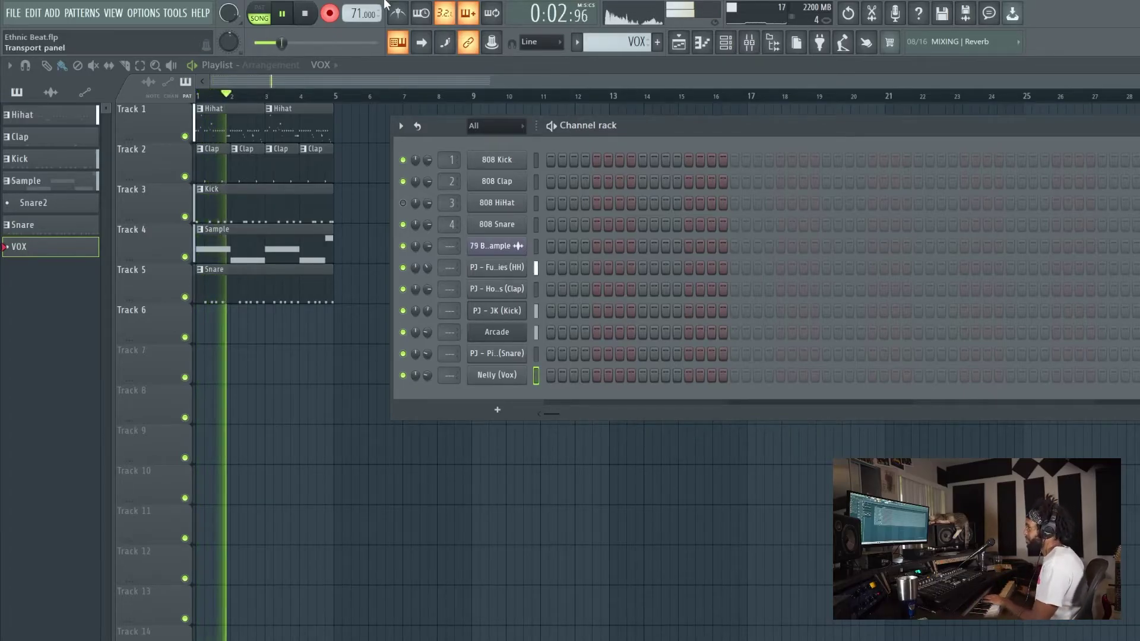
{"action": "left_click_drag", "start_coordinate": [416, 375], "coordinate": [415, 389]}
Step: Check the recorded vocal note in the piano roll and place a VOX clip on Track 6 at bar 3
{"action": "left_click", "coordinate": [549, 376]}
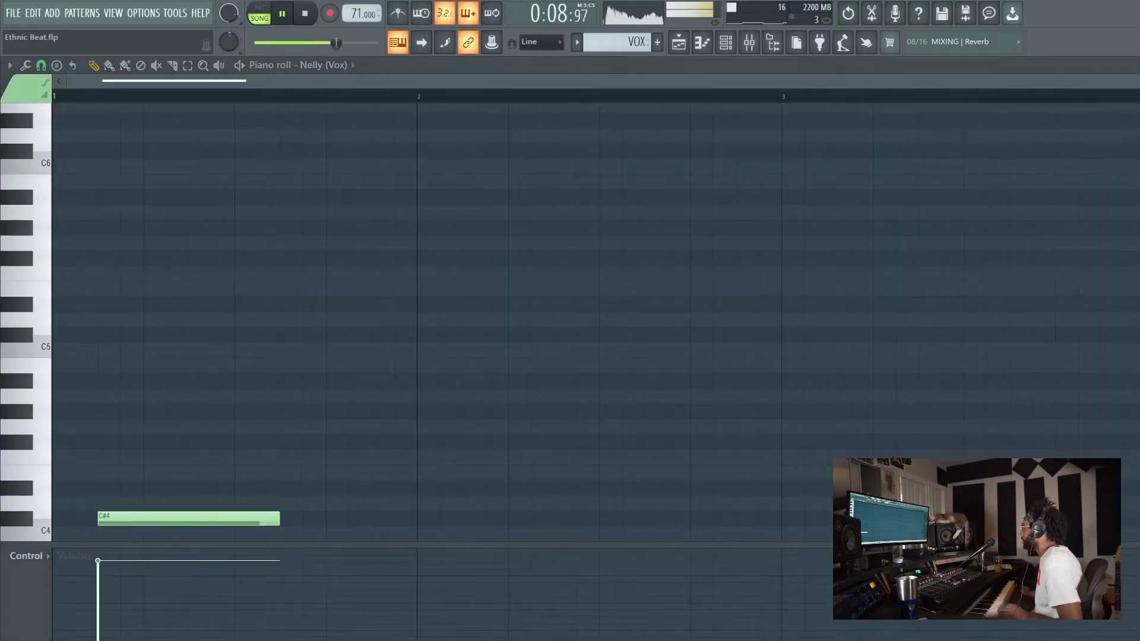
{"action": "left_click", "coordinate": [1134, 65]}
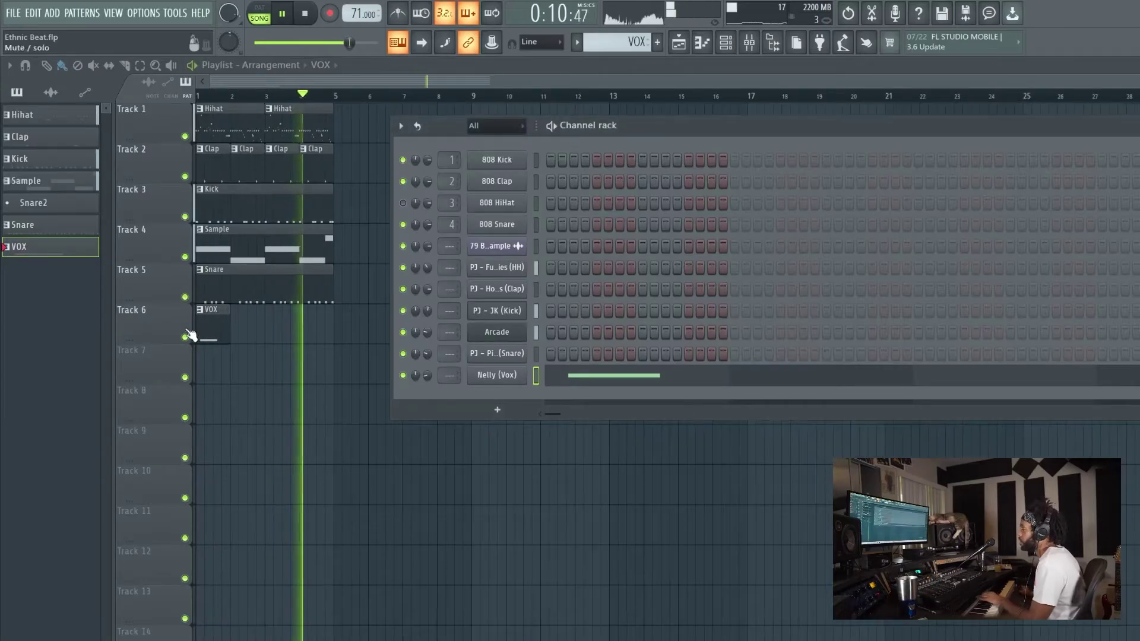
{"action": "left_click", "coordinate": [277, 323]}
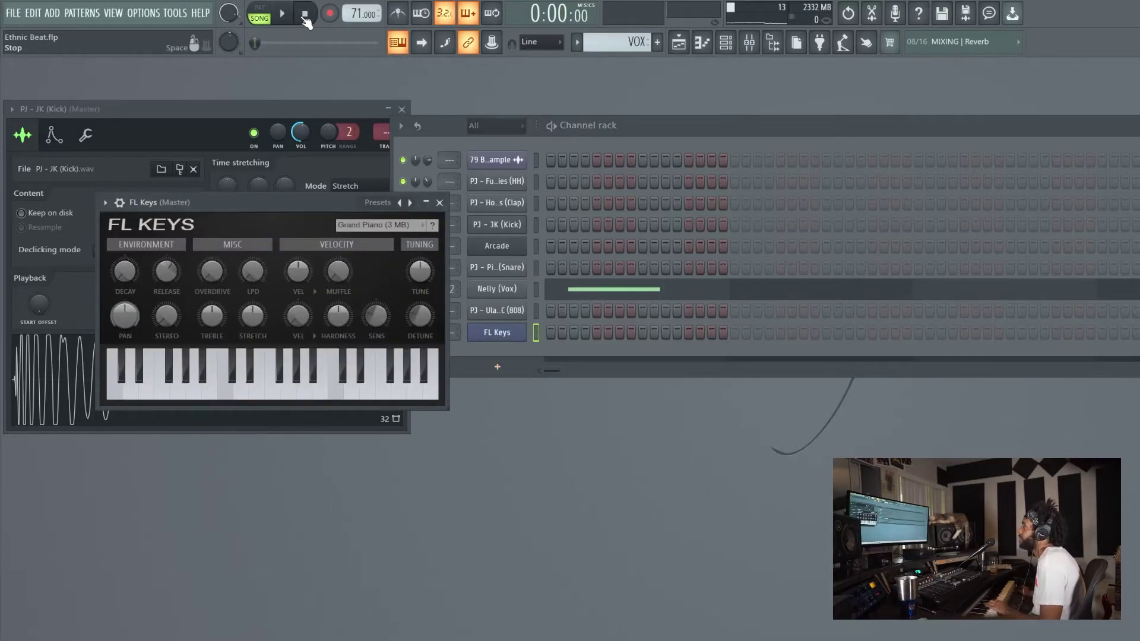
Step: Play the beat while trying out the FL Keys and PJ - Ulaanbaatar C (808) channels, and stop playback
{"action": "left_click", "coordinate": [283, 13]}
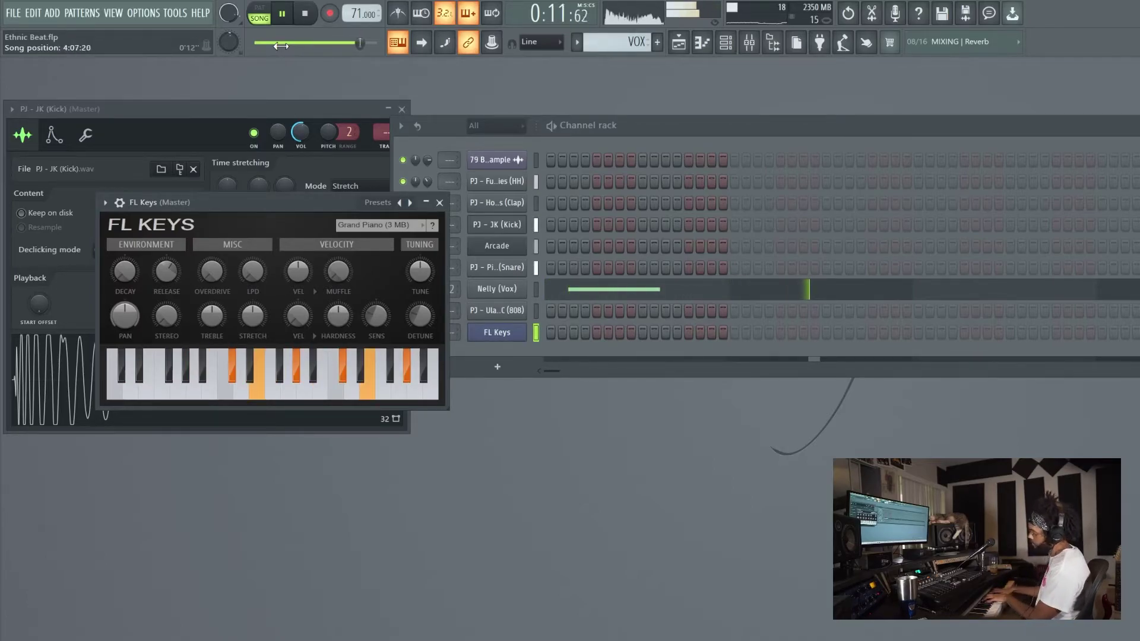
{"action": "left_click", "coordinate": [497, 310]}
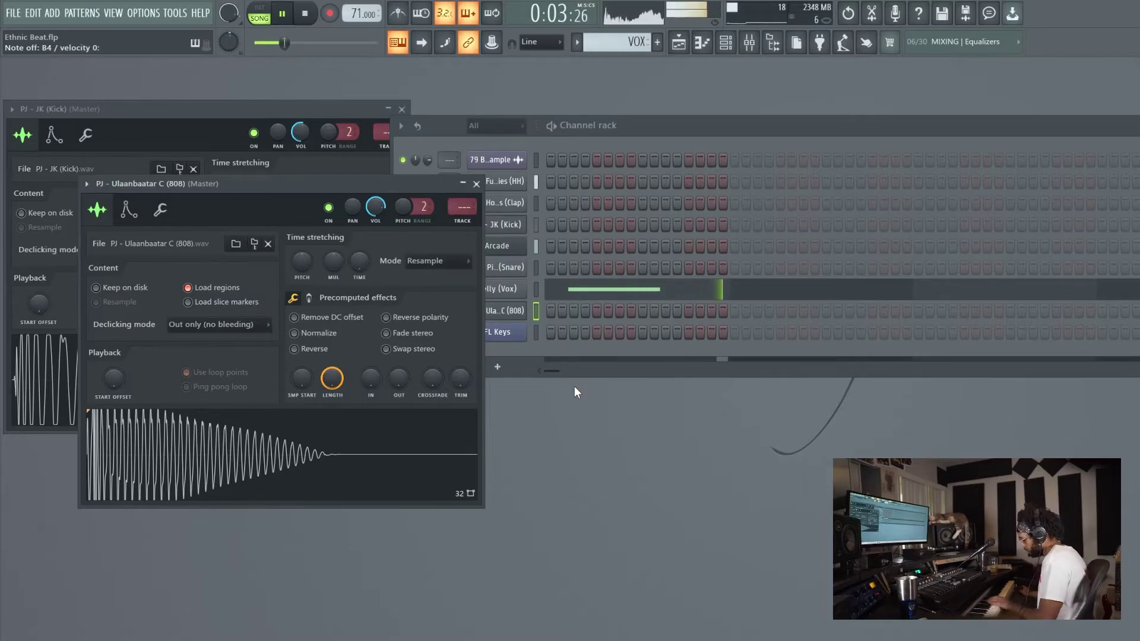
{"action": "left_click", "coordinate": [313, 16]}
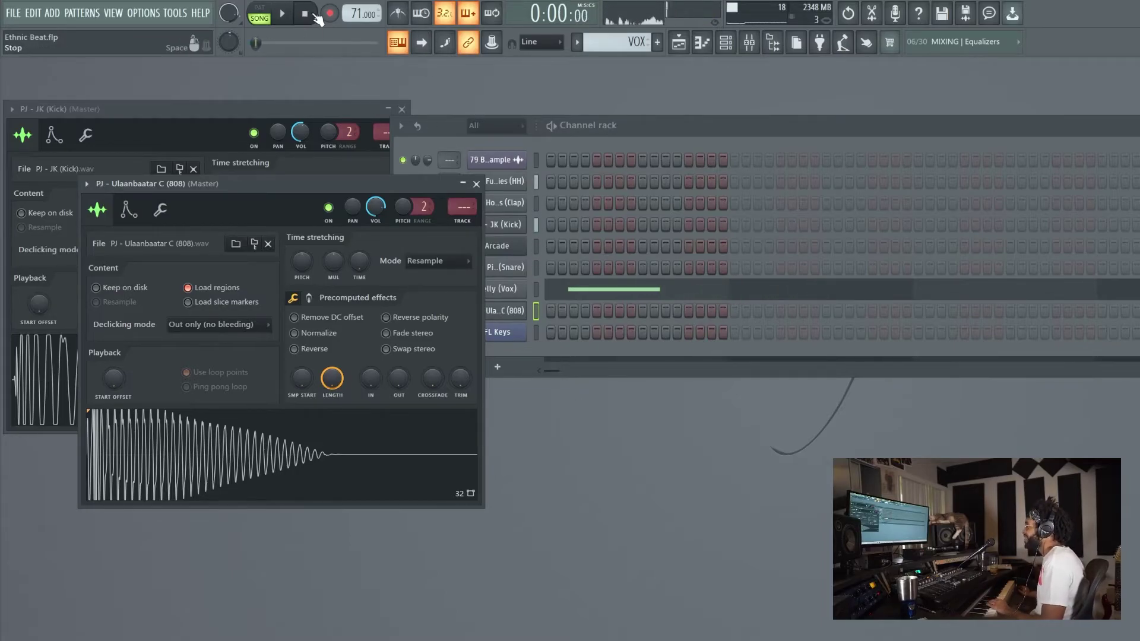
Step: Create a pattern named 808 and record C#5 and B4 notes into it with the PJ - Ulaanbaatar C (808) channel over the playing arrangement
{"action": "left_click", "coordinate": [477, 184]}
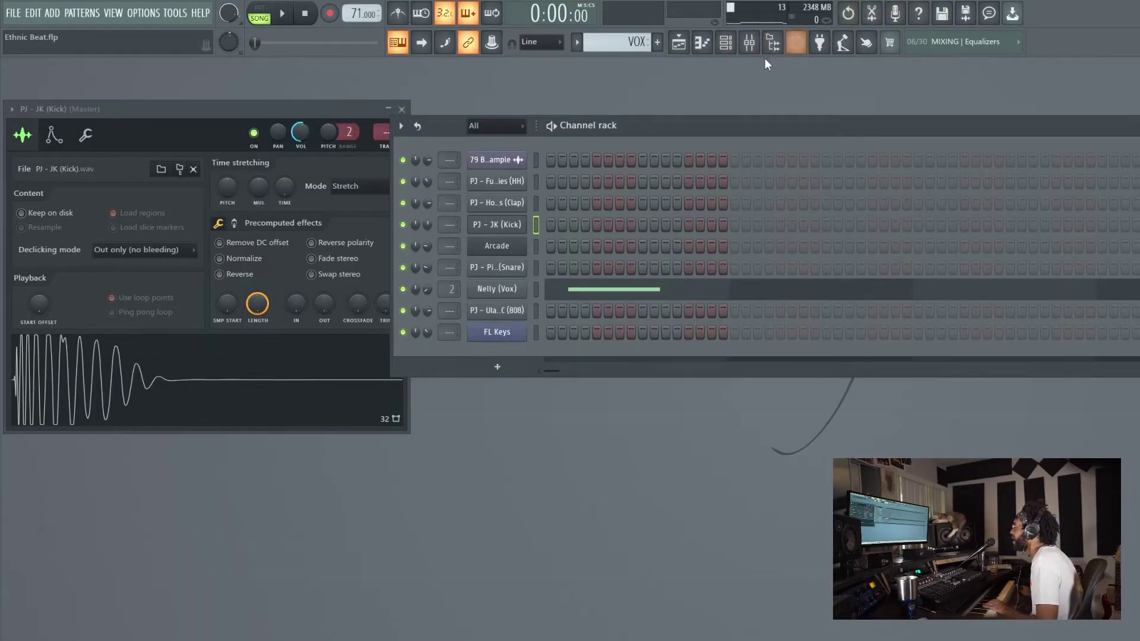
{"action": "left_click", "coordinate": [737, 49]}
{"action": "left_click", "coordinate": [737, 49]}
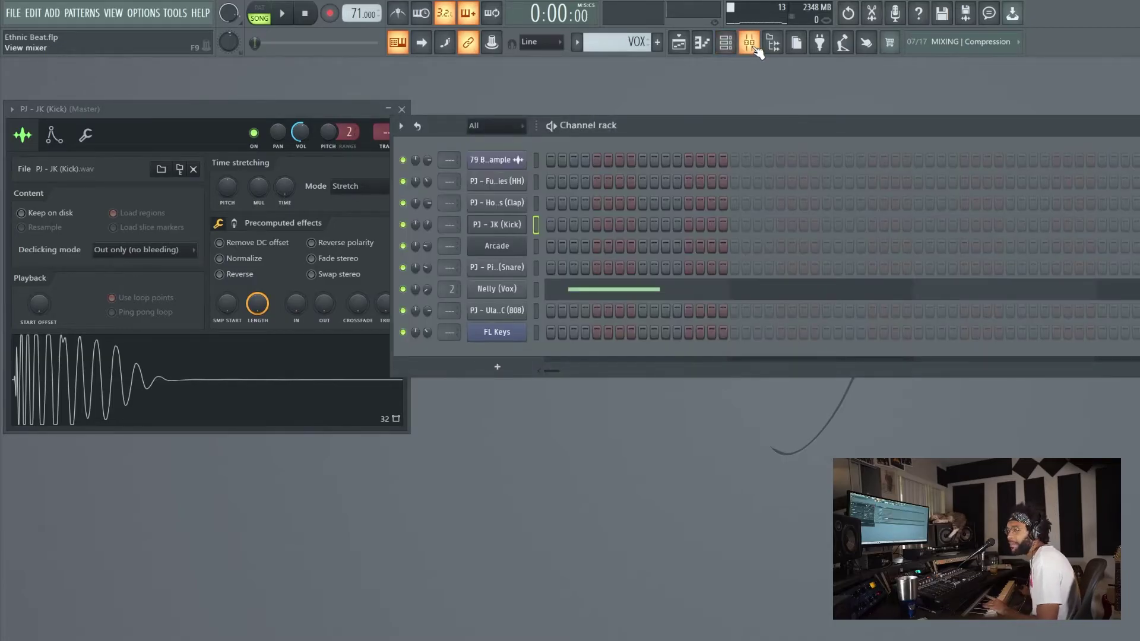
{"action": "left_click", "coordinate": [284, 15]}
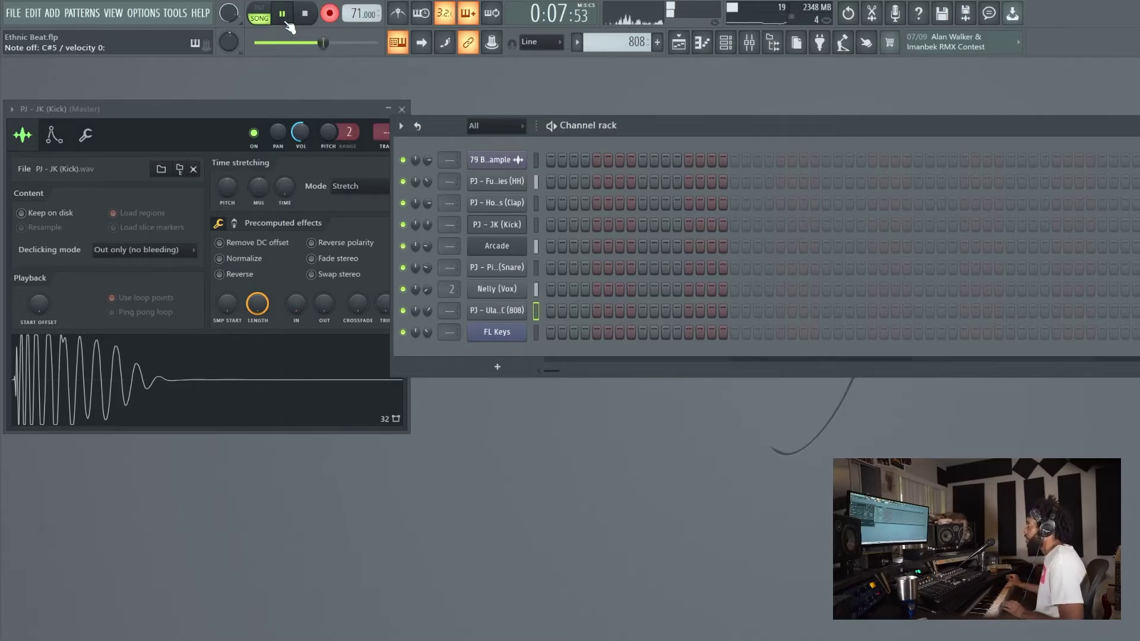
{"action": "key", "text": "space"}
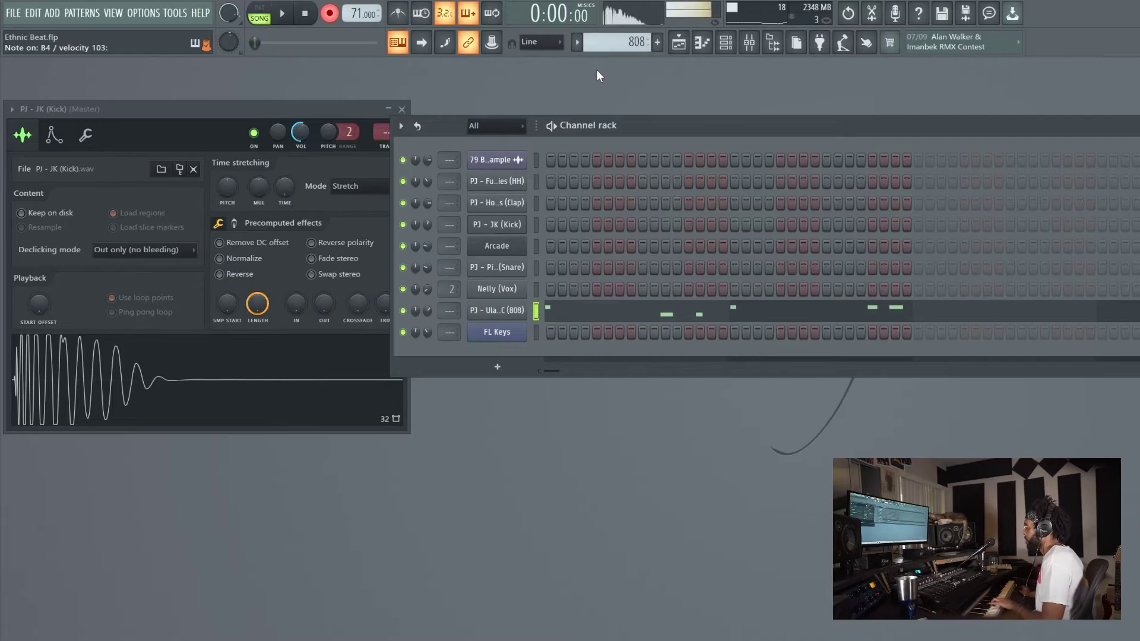
Step: Raise the last B4 note of the 808 pattern to C5 in the piano roll and play the beat to check it
{"action": "left_click", "coordinate": [653, 310]}
{"action": "left_click", "coordinate": [283, 14]}
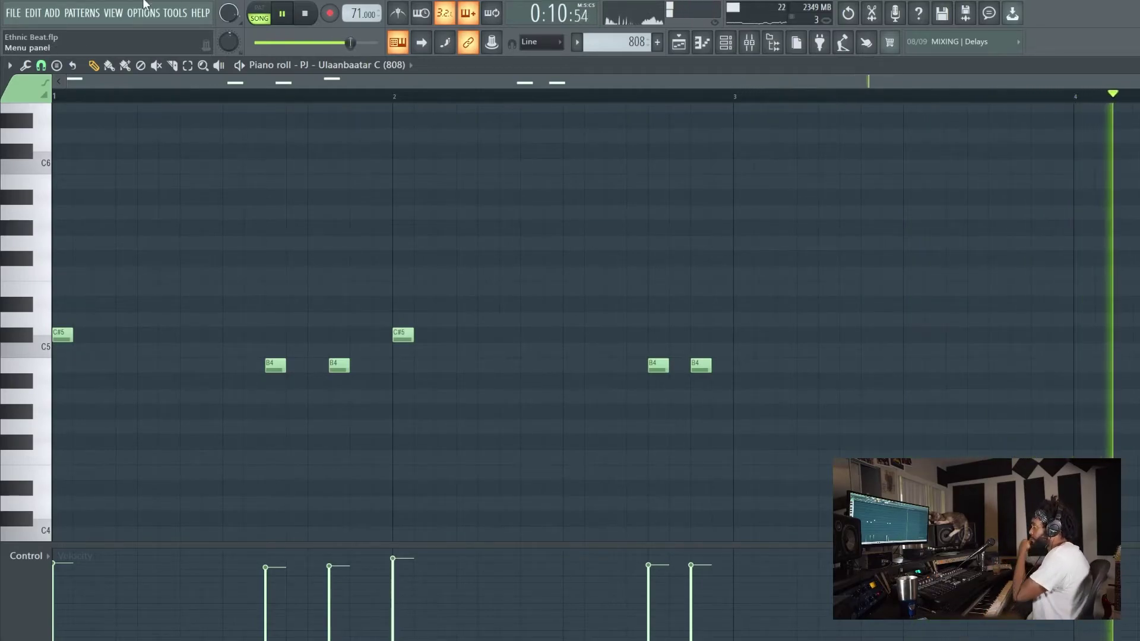
{"action": "left_click", "coordinate": [306, 13]}
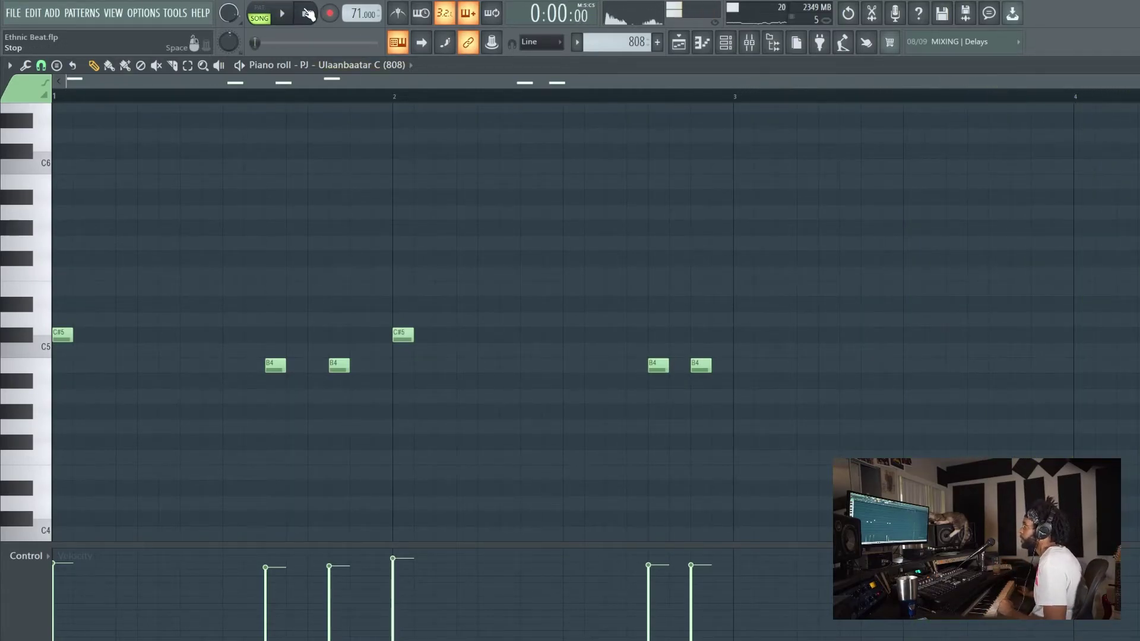
{"action": "left_click_drag", "start_coordinate": [698, 368], "coordinate": [698, 352]}
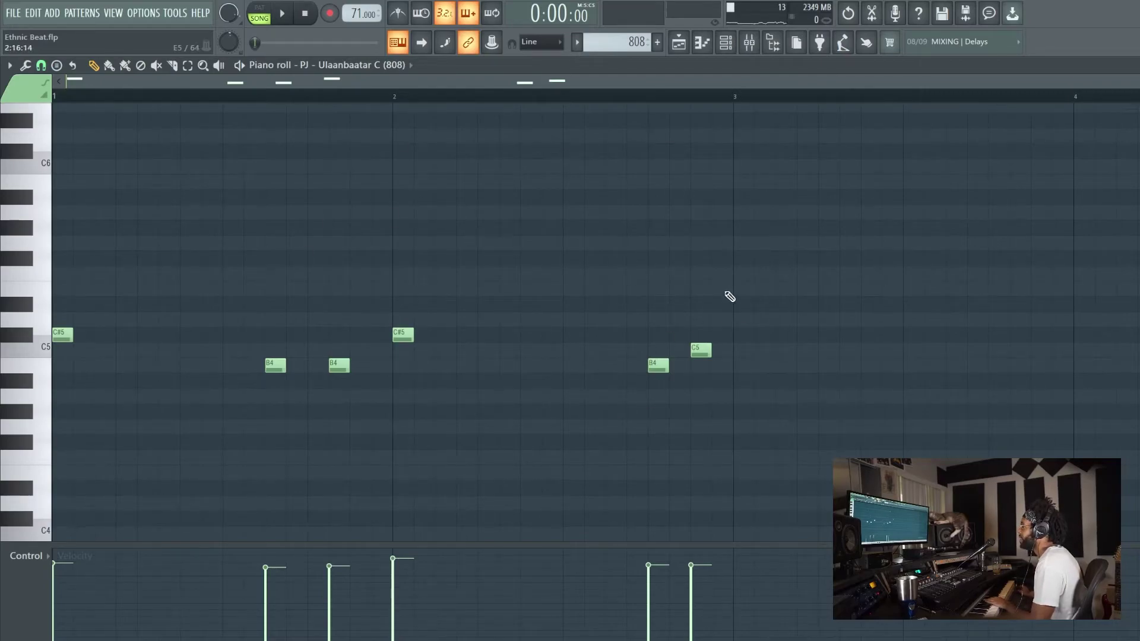
{"action": "left_click", "coordinate": [286, 14]}
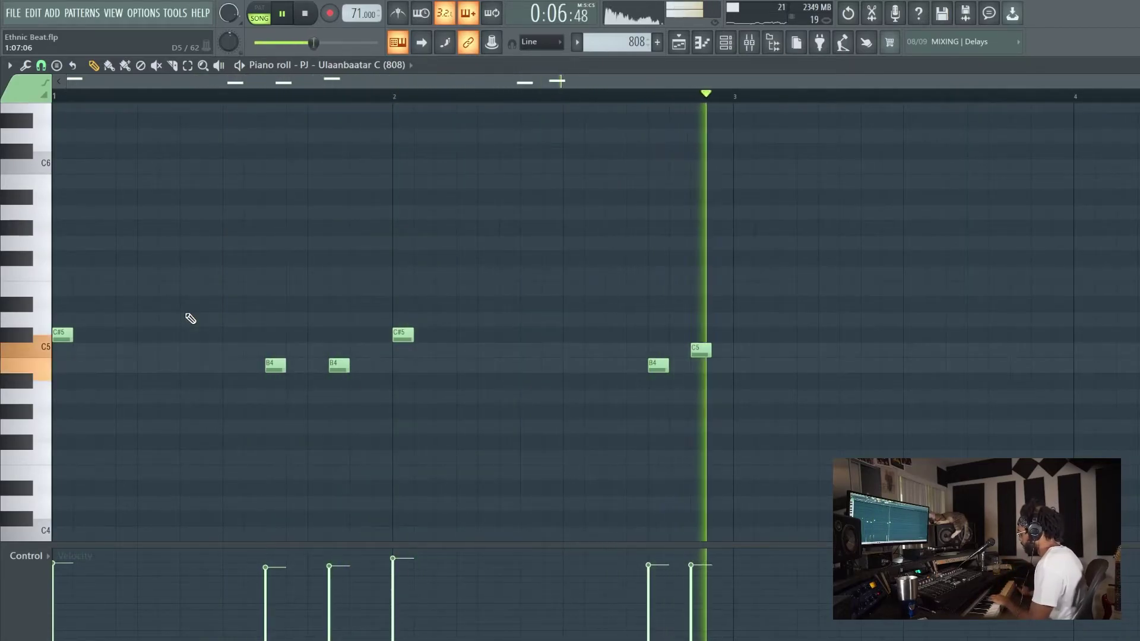
{"action": "key", "text": "space"}
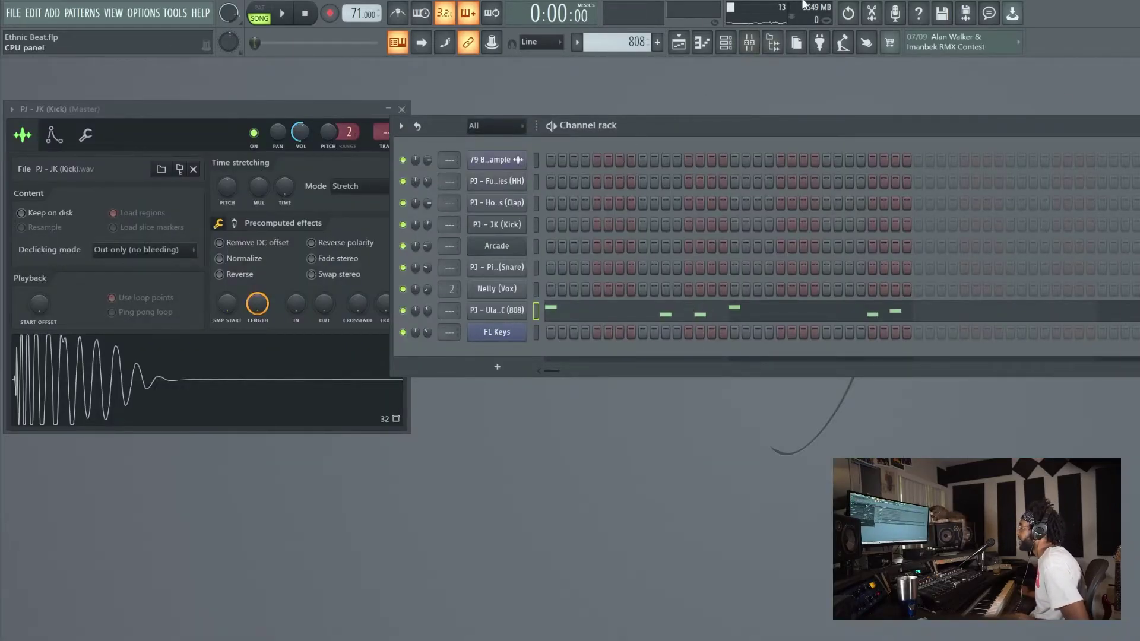
Step: Place a second 808 clip on Track 7 at bar 3 of the playlist
{"action": "left_click", "coordinate": [702, 42]}
{"action": "left_click", "coordinate": [702, 44]}
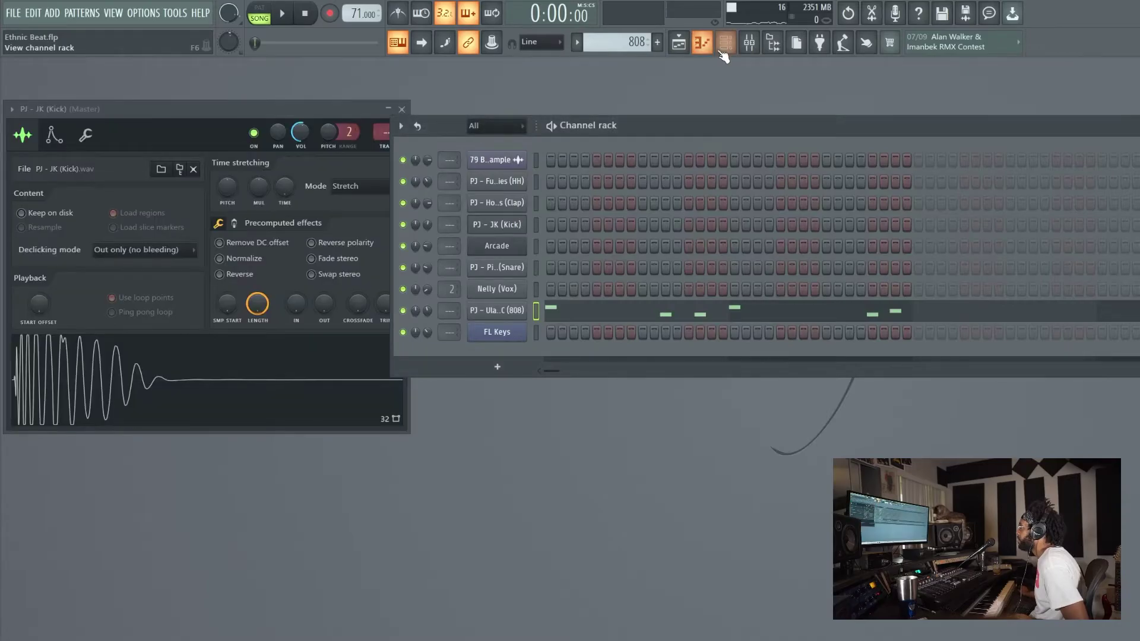
{"action": "left_click", "coordinate": [725, 47]}
{"action": "left_click", "coordinate": [731, 48]}
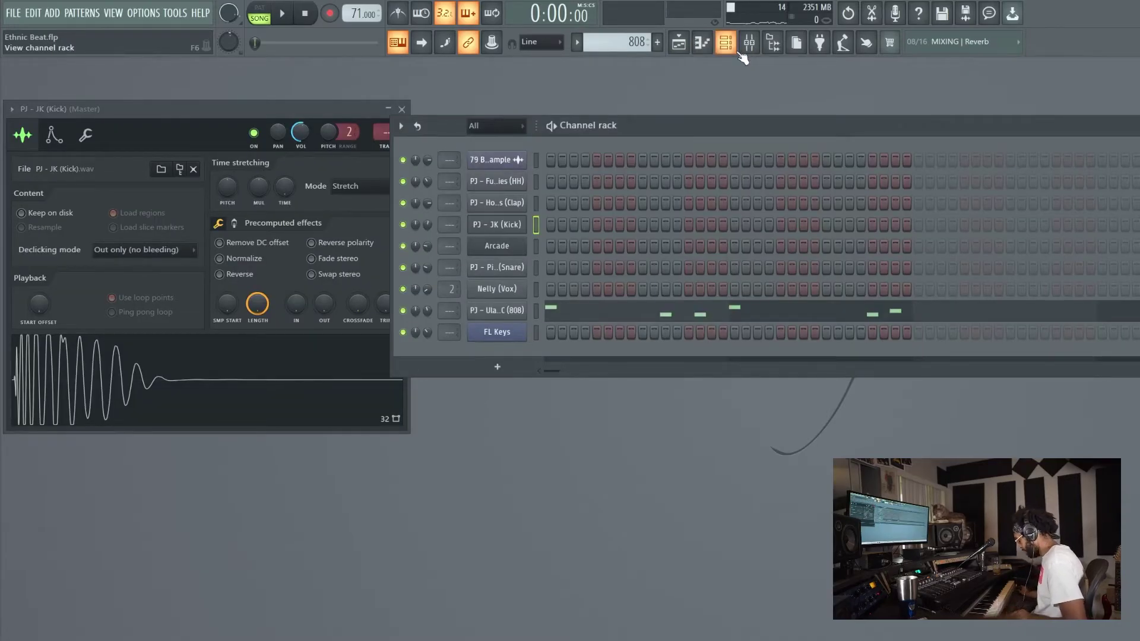
{"action": "left_click", "coordinate": [725, 42]}
{"action": "left_click", "coordinate": [725, 42]}
{"action": "left_click", "coordinate": [679, 42]}
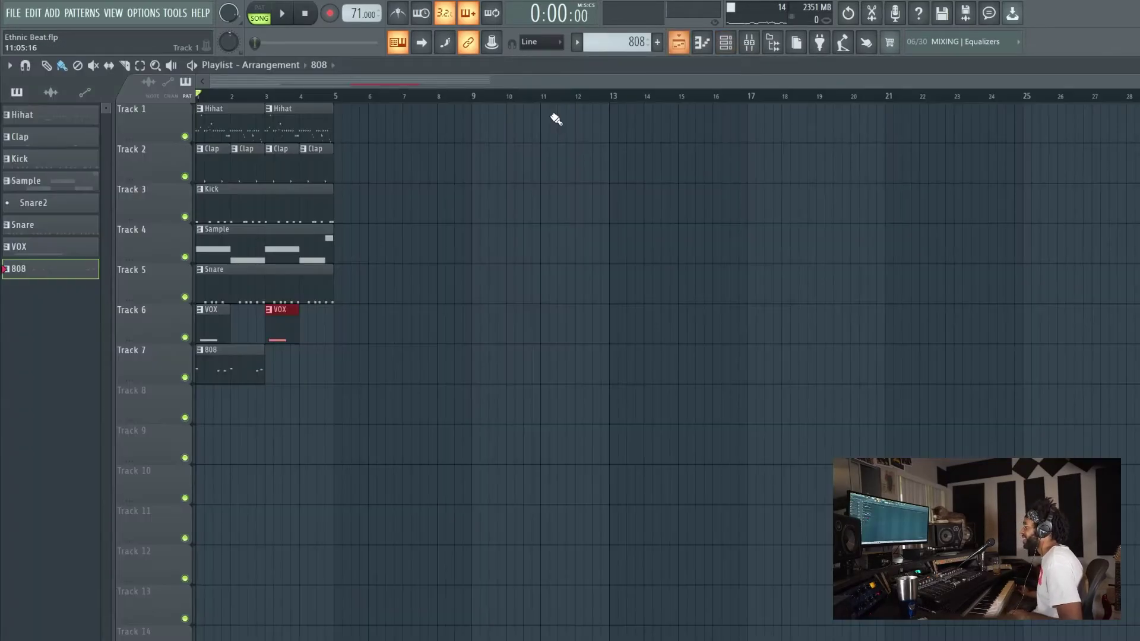
{"action": "left_click", "coordinate": [275, 371]}
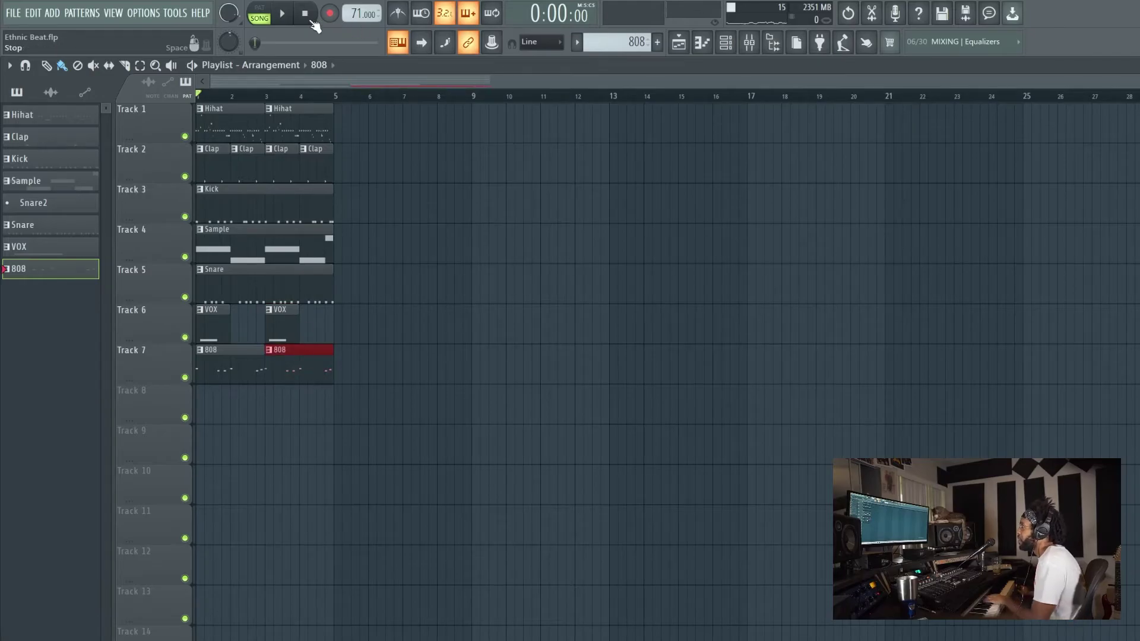
Step: Play the arrangement with both 808 clips and the channel rack in view, and stop playback
{"action": "left_click", "coordinate": [285, 22]}
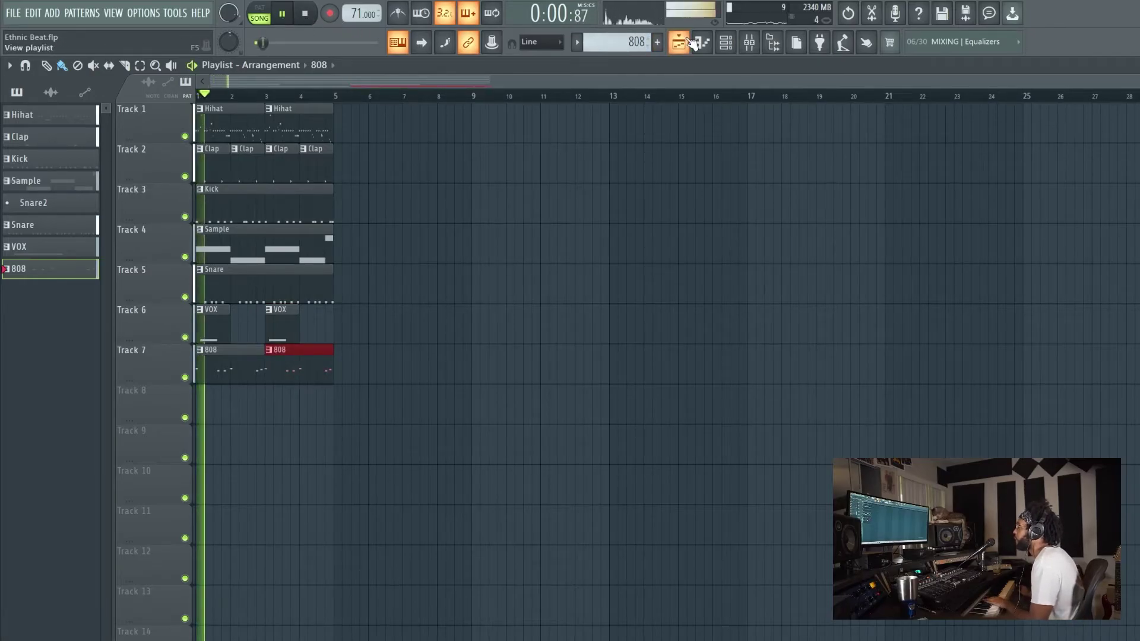
{"action": "left_click", "coordinate": [725, 43]}
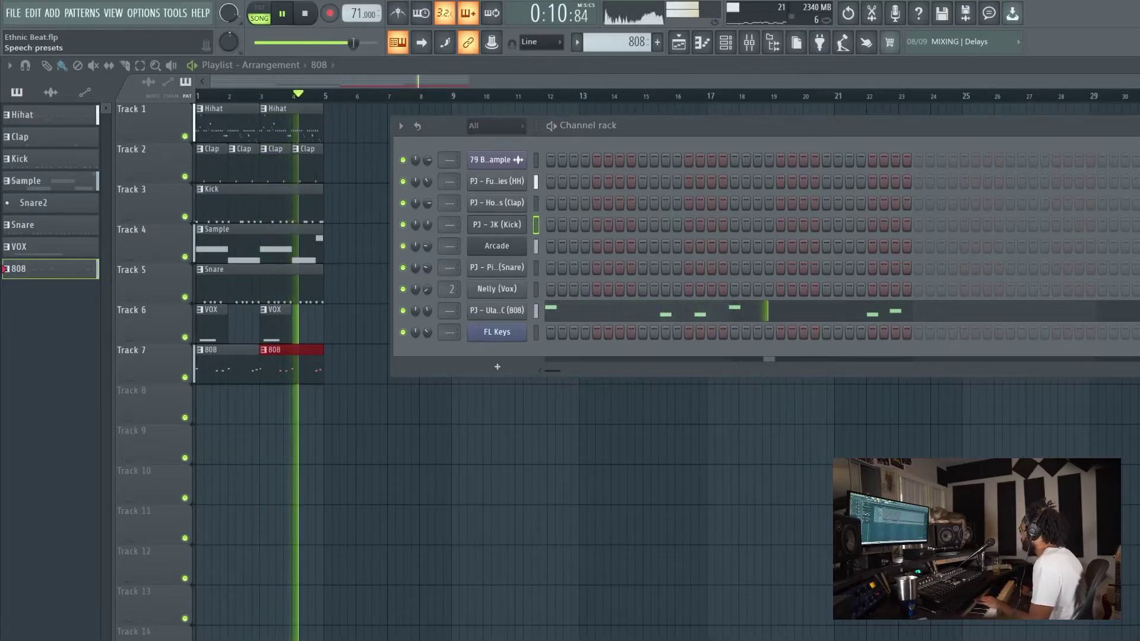
{"action": "key", "text": "space"}
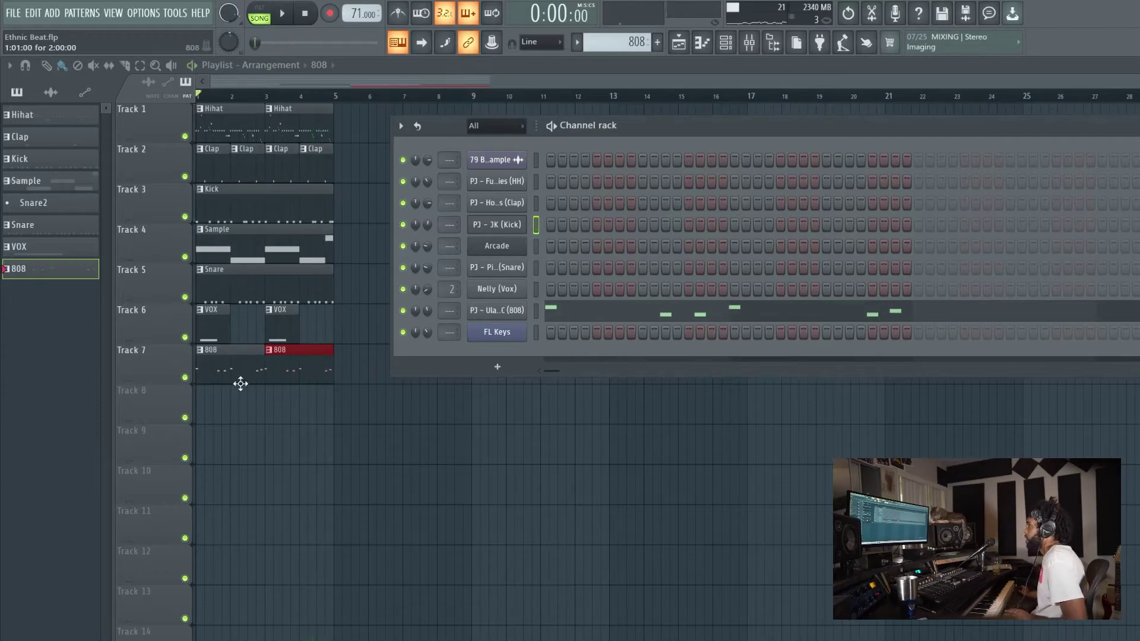
Step: Duplicate all the 808 notes with the copy starting at bar 3, and remove the second 808 clip from Track 7
{"action": "left_click", "coordinate": [766, 320]}
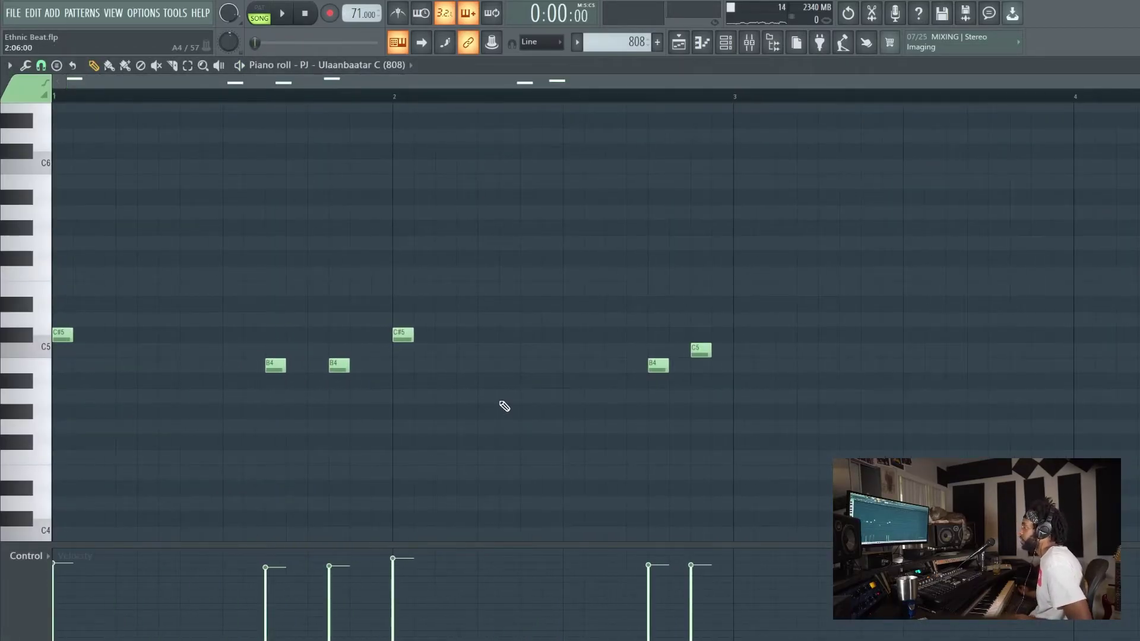
{"action": "left_click_drag", "start_coordinate": [775, 450], "coordinate": [12, 264]}
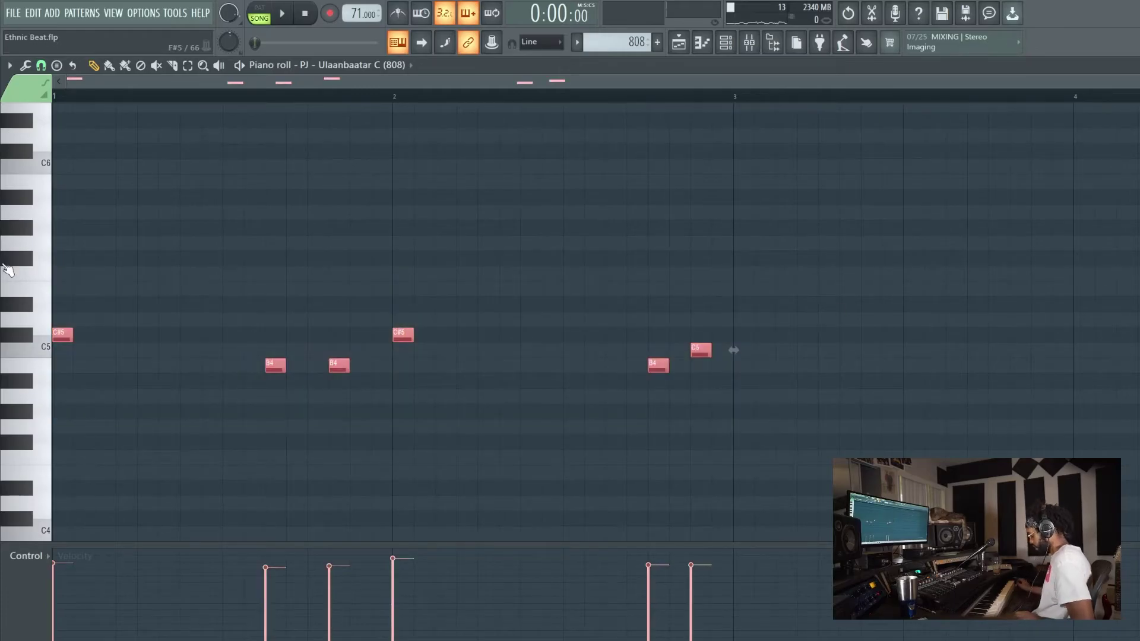
{"action": "key", "text": "ctrl+b"}
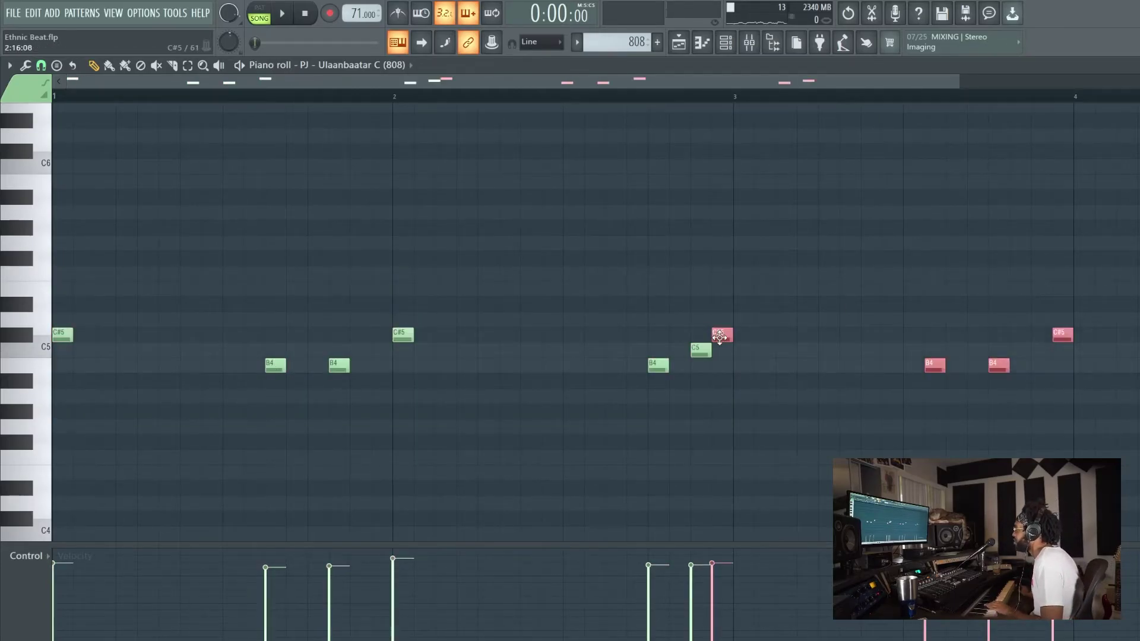
{"action": "left_click_drag", "start_coordinate": [720, 337], "coordinate": [737, 338]}
{"action": "key", "text": "Escape"}
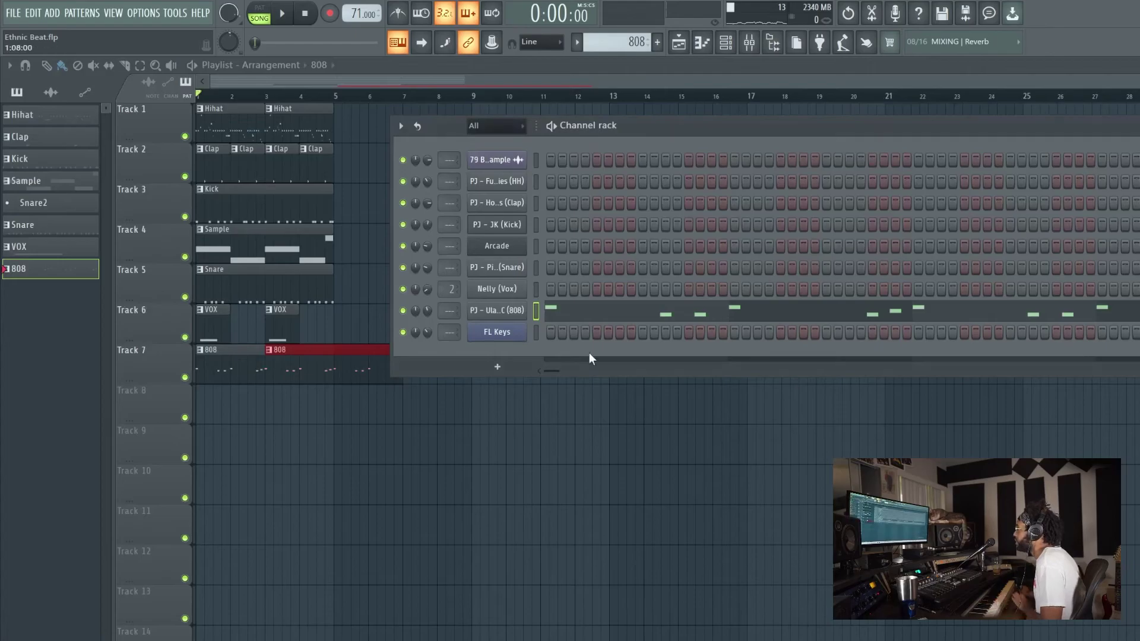
{"action": "left_click_drag", "start_coordinate": [252, 372], "coordinate": [280, 365]}
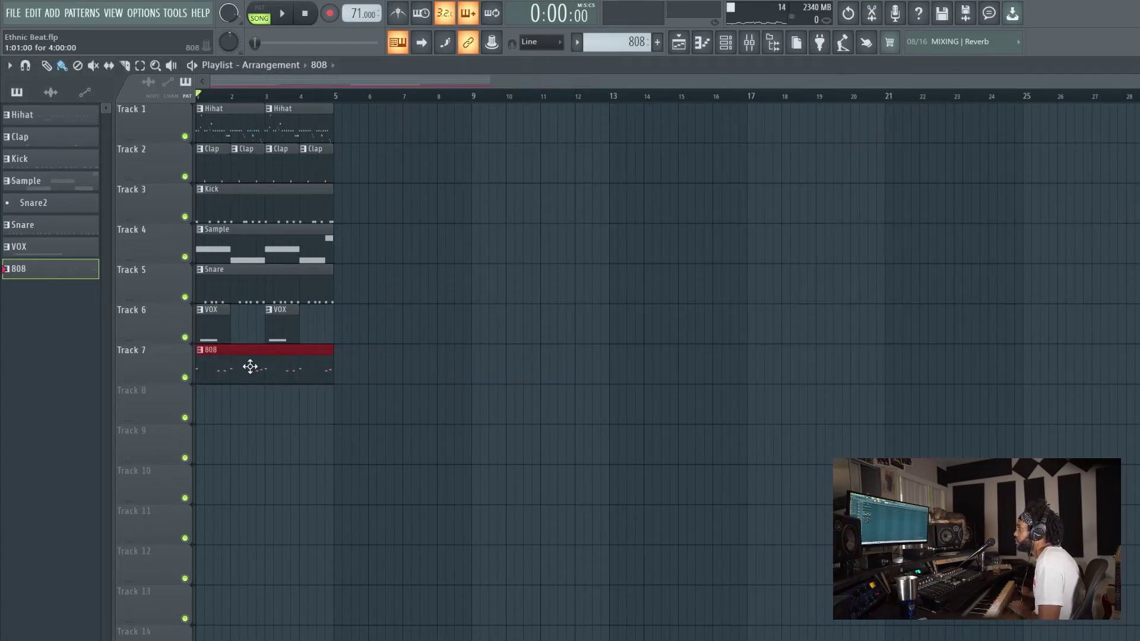
Step: Add two C#5 notes after the first note of bar 4 in the 808 piano roll and align them to the grid
{"action": "double_click", "coordinate": [250, 367]}
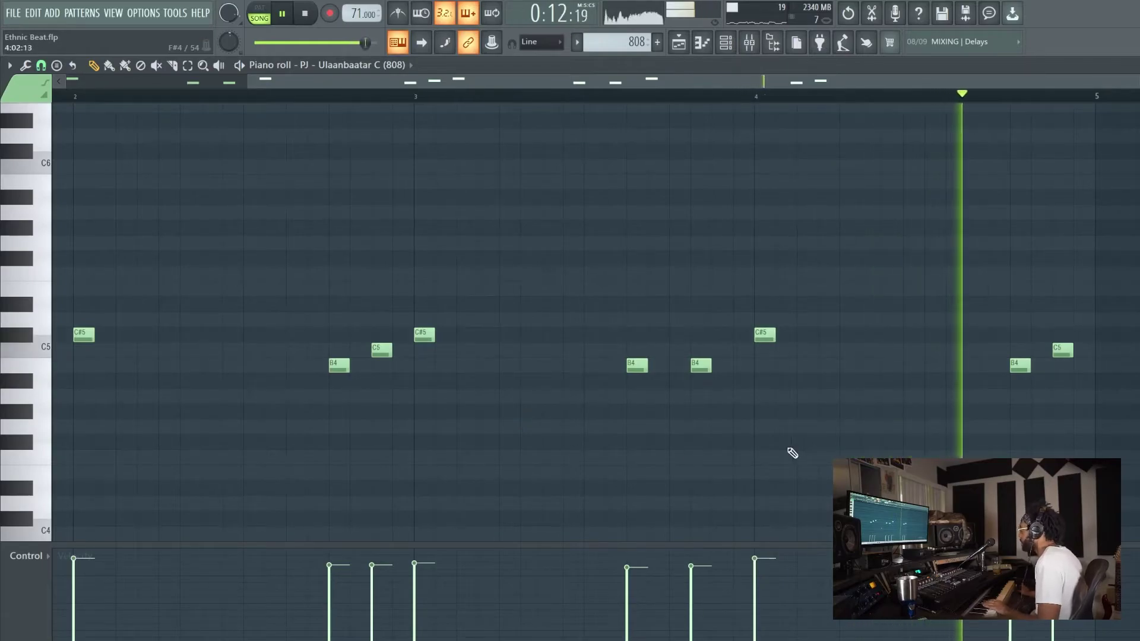
{"action": "left_click", "coordinate": [536, 96]}
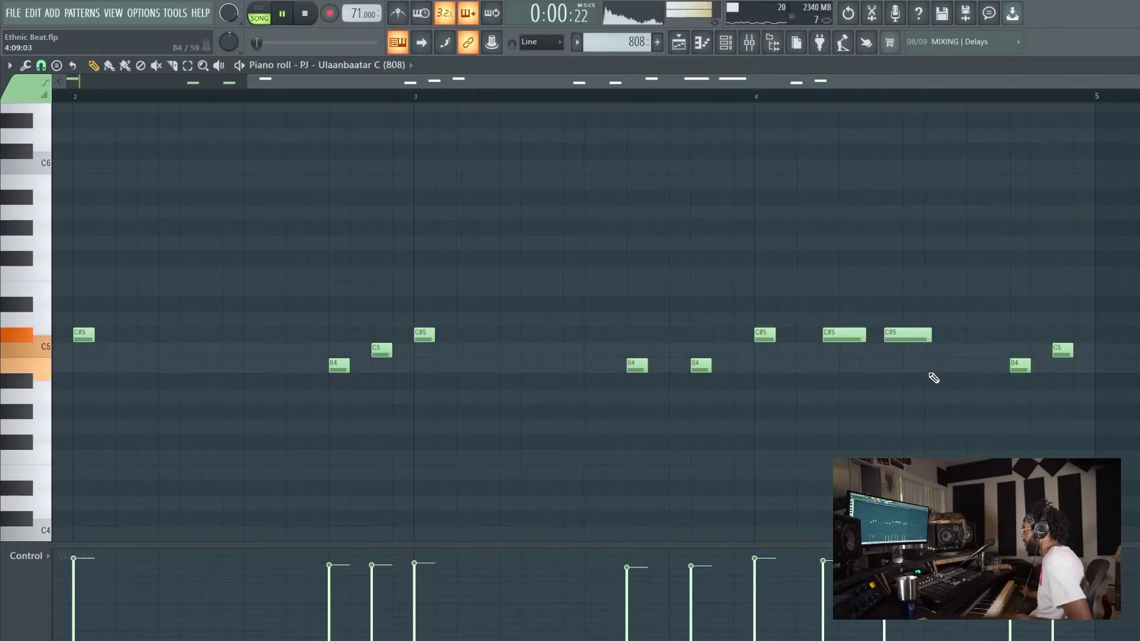
{"action": "left_click_drag", "start_coordinate": [939, 387], "coordinate": [812, 283]}
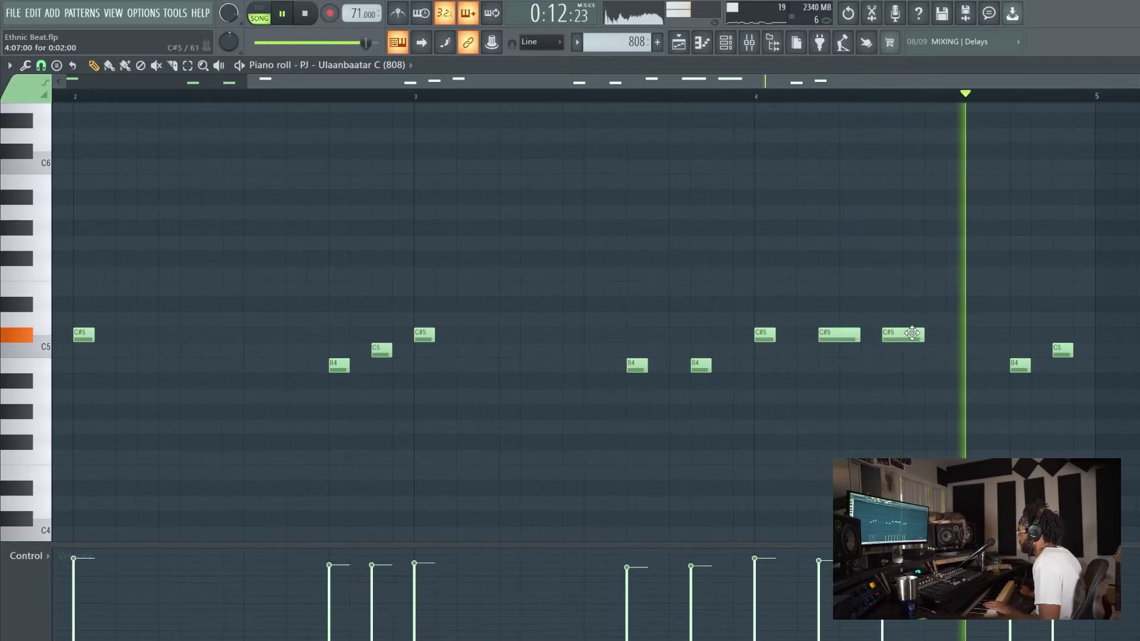
Step: Shorten the last C#5 note in bar 4 and chop it into short repeats, with a B4 note added directly after it
{"action": "left_click_drag", "start_coordinate": [924, 334], "coordinate": [904, 334]}
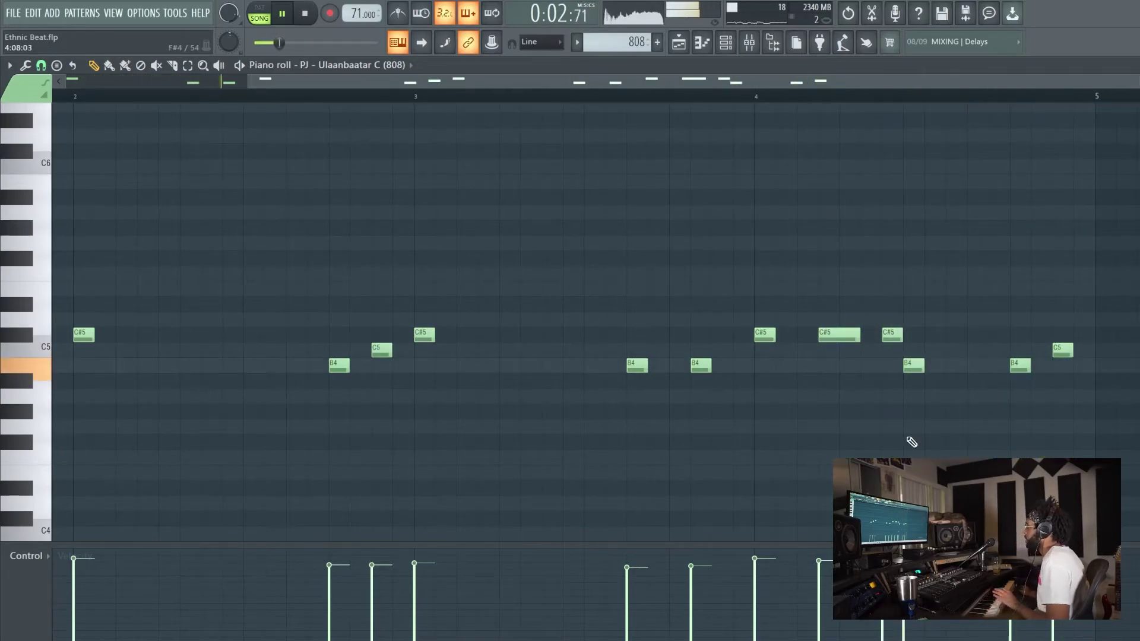
{"action": "left_click", "coordinate": [893, 334]}
{"action": "scroll", "coordinate": [896, 320], "scroll_direction": "down", "scroll_amount": 1}
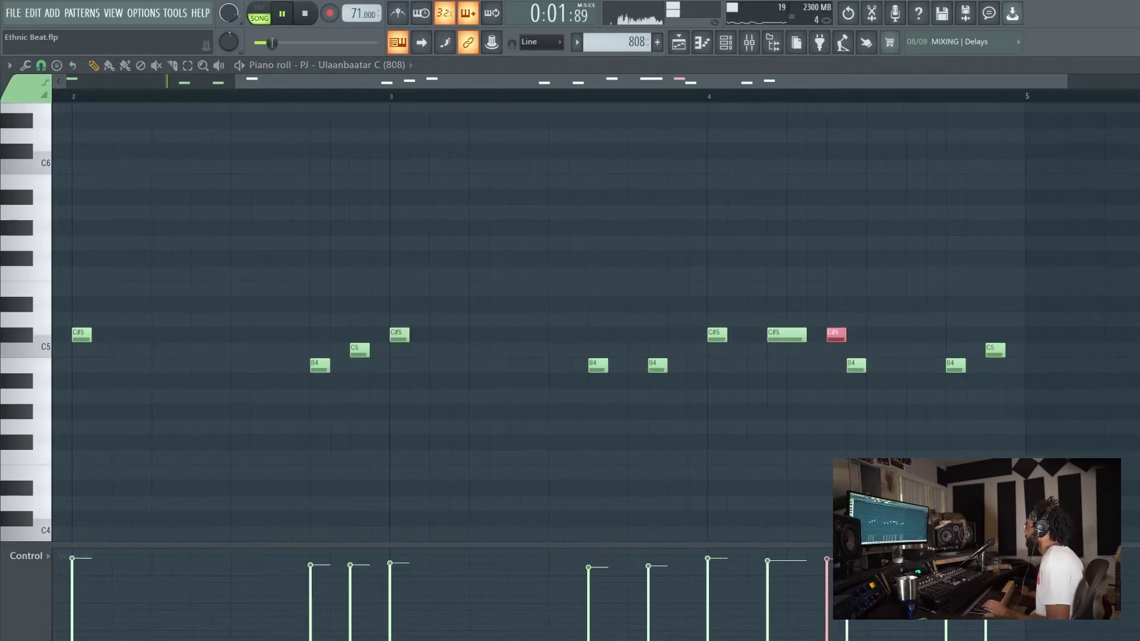
{"action": "key", "text": "Escape"}
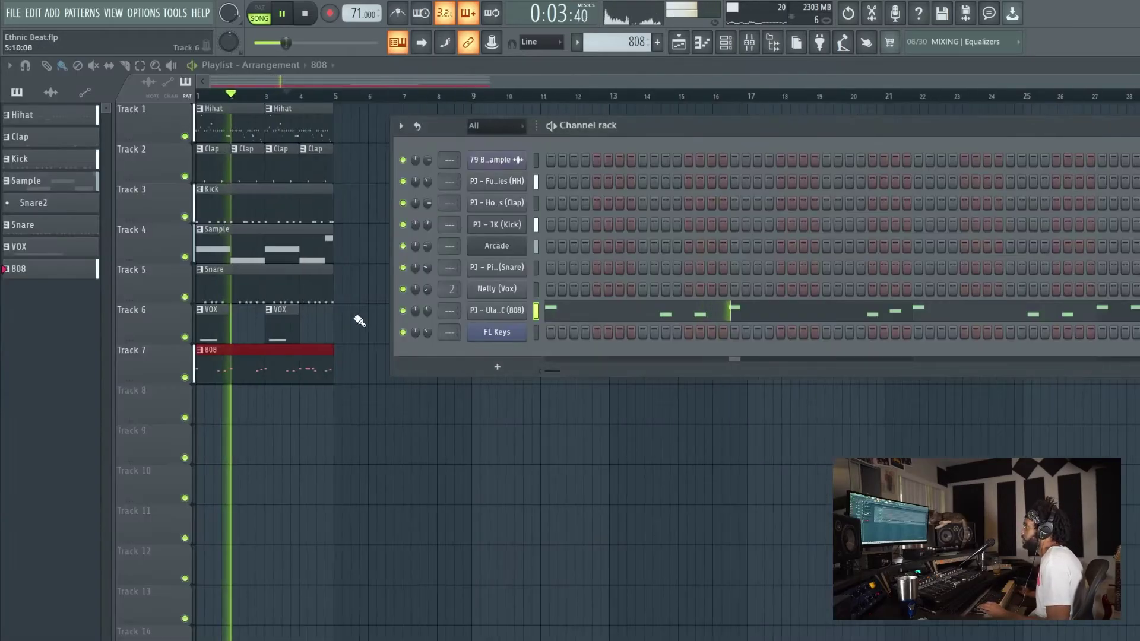
Step: Check the miscellaneous settings of the PJ - Ulaanbaatar C (808) channel, close them and restart playback
{"action": "left_click", "coordinate": [529, 309]}
{"action": "left_click", "coordinate": [159, 211]}
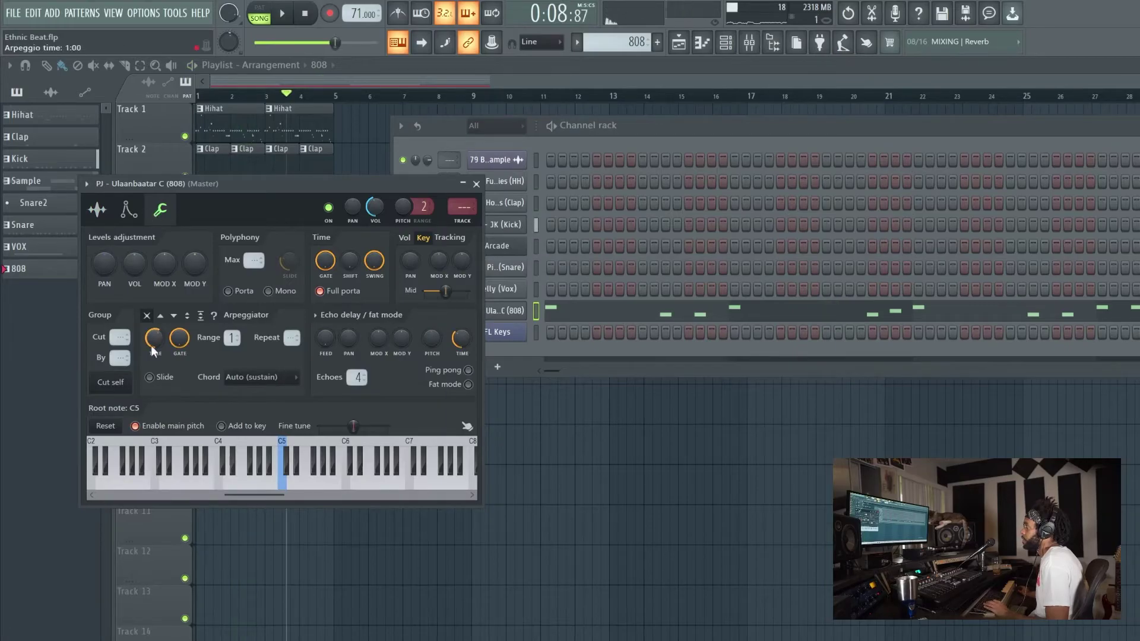
{"action": "left_click", "coordinate": [476, 184]}
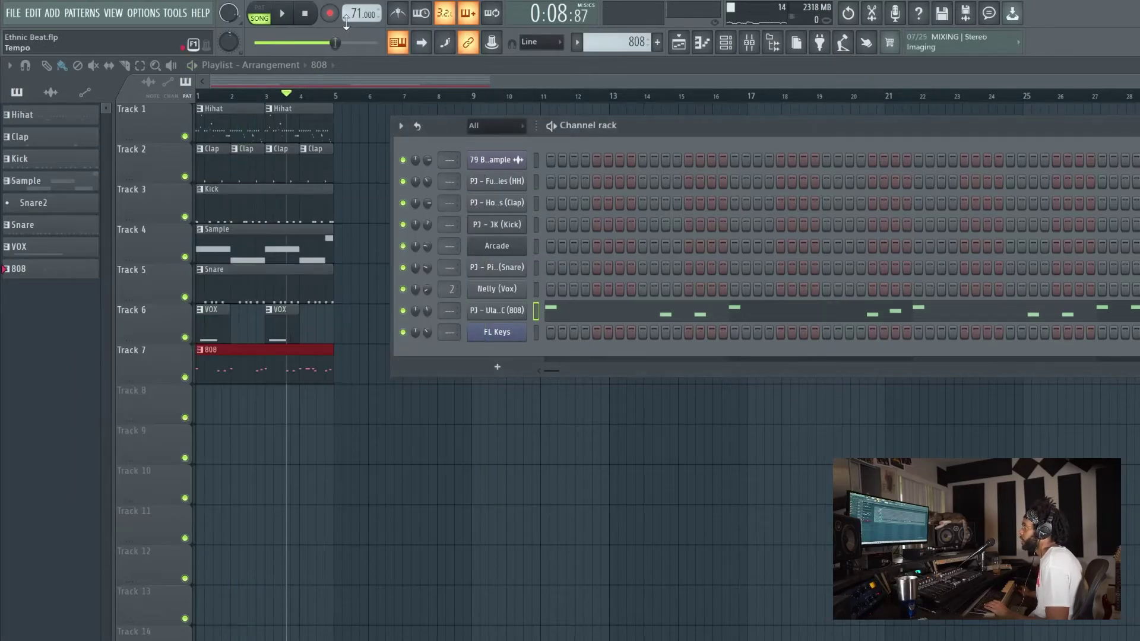
{"action": "key", "text": "F7"}
{"action": "key", "text": "space"}
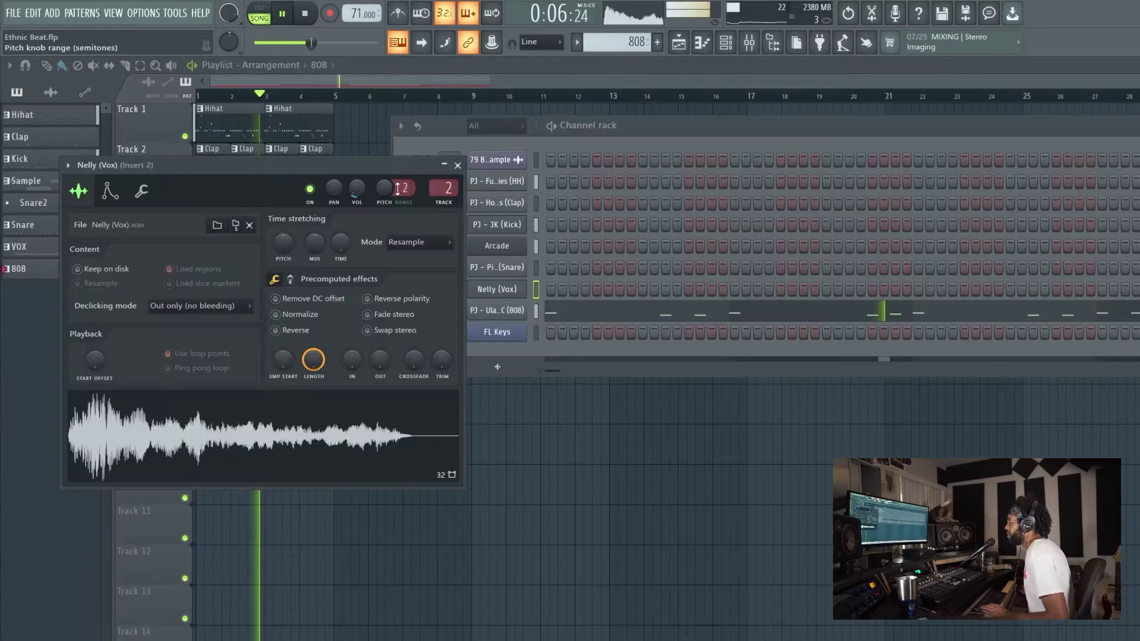
Step: Set Ghz Trem Control 3 on mixer Insert 2 to the last synced note value of the lower row during playback, and stop playback
{"action": "left_click", "coordinate": [712, 50]}
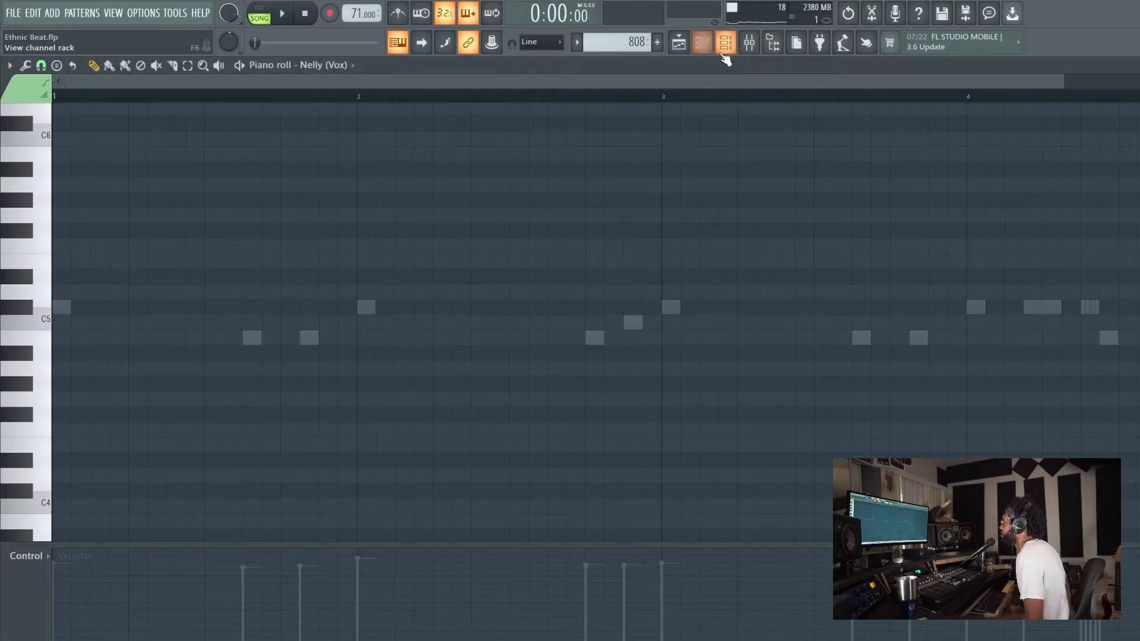
{"action": "left_click", "coordinate": [725, 42]}
{"action": "left_click", "coordinate": [753, 43]}
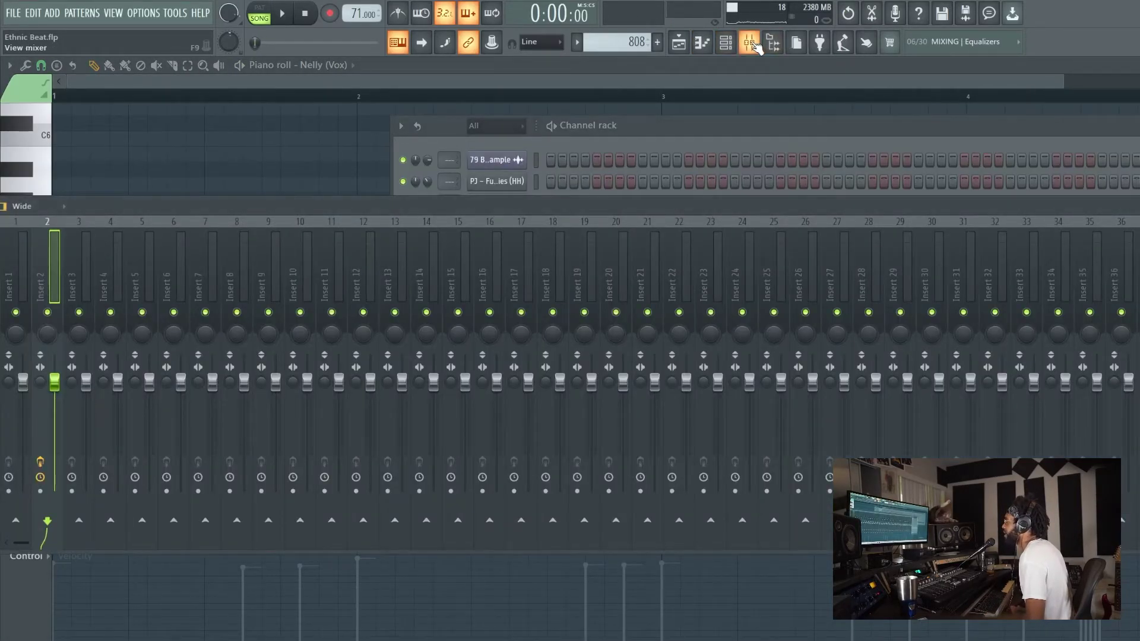
{"action": "left_click_drag", "start_coordinate": [240, 209], "coordinate": [345, 207]}
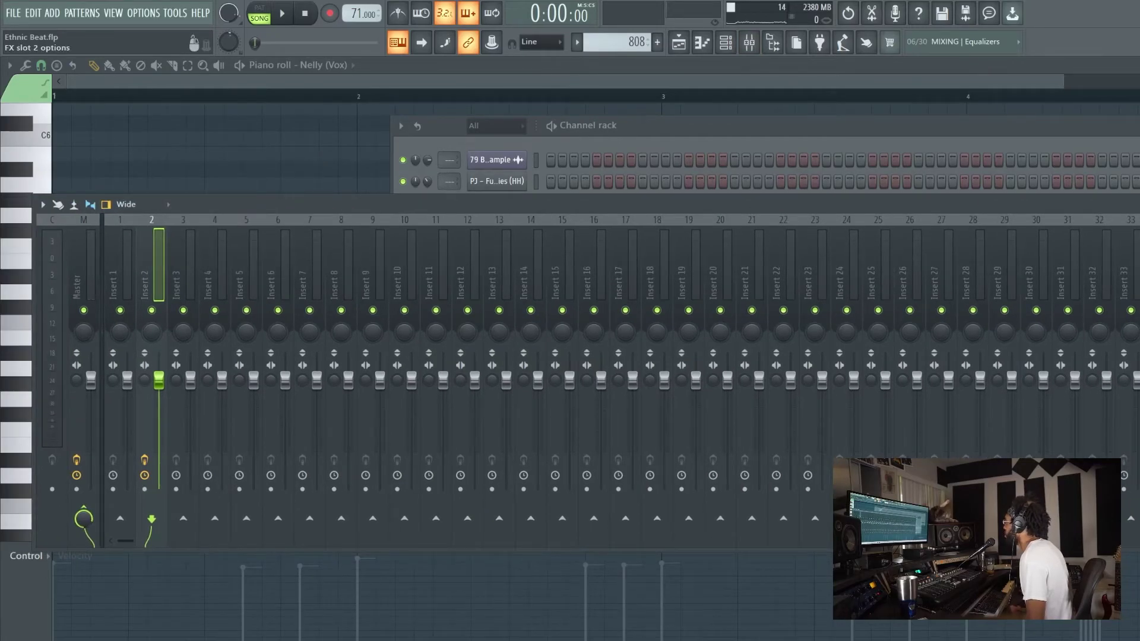
{"action": "left_click", "coordinate": [282, 13]}
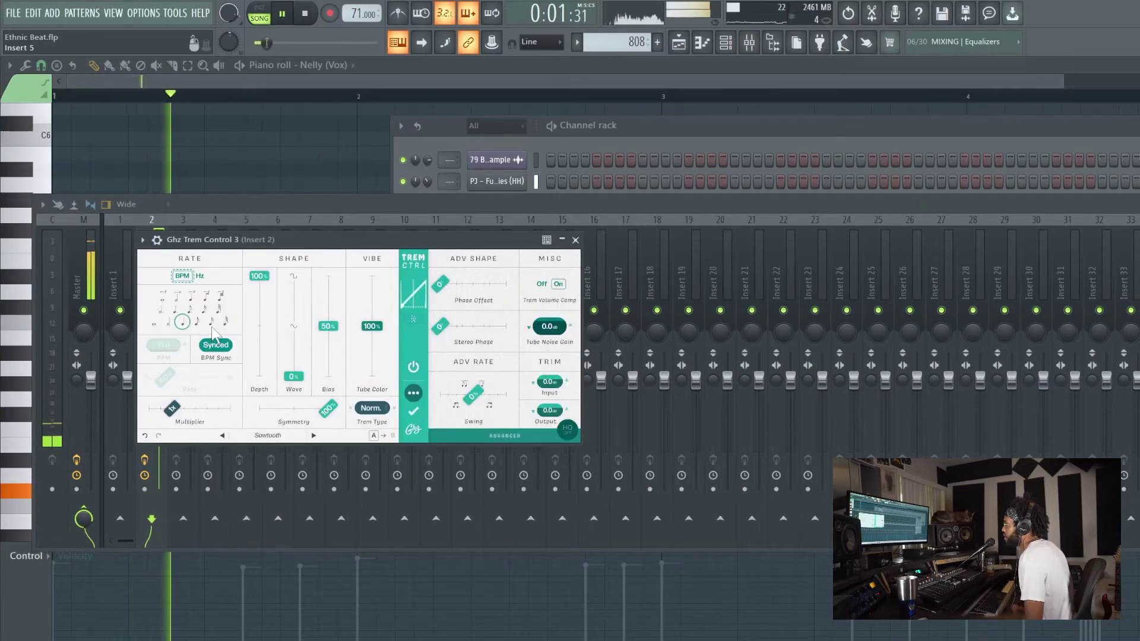
{"action": "left_click", "coordinate": [302, 18]}
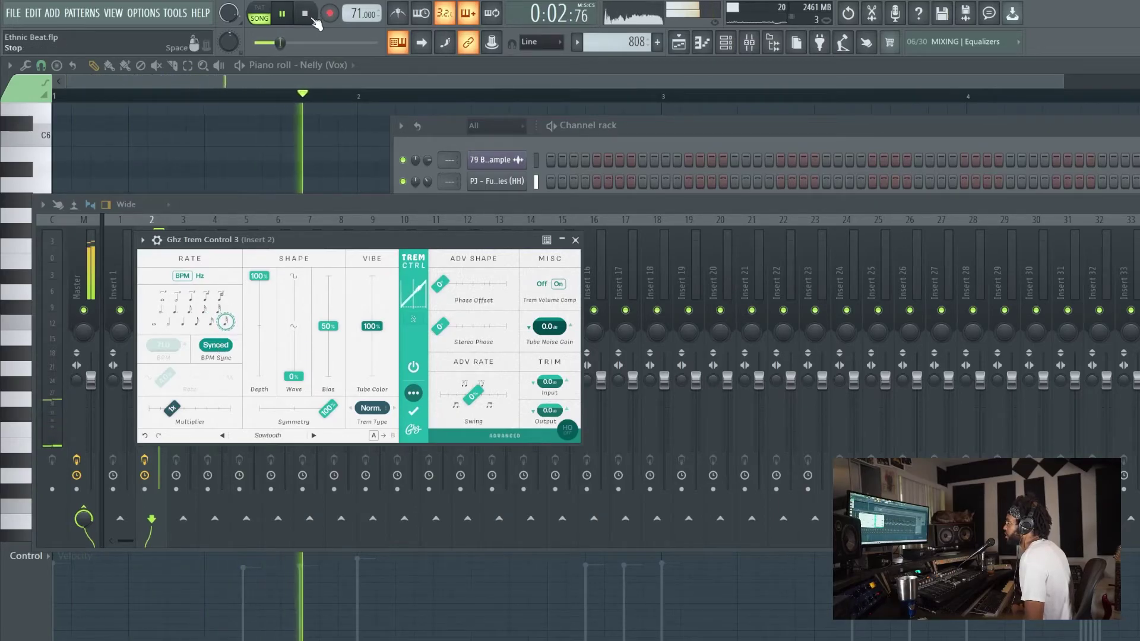
Step: Stop playback and close the Ghz Trem Control 3 window and the mixer
{"action": "left_click", "coordinate": [305, 12]}
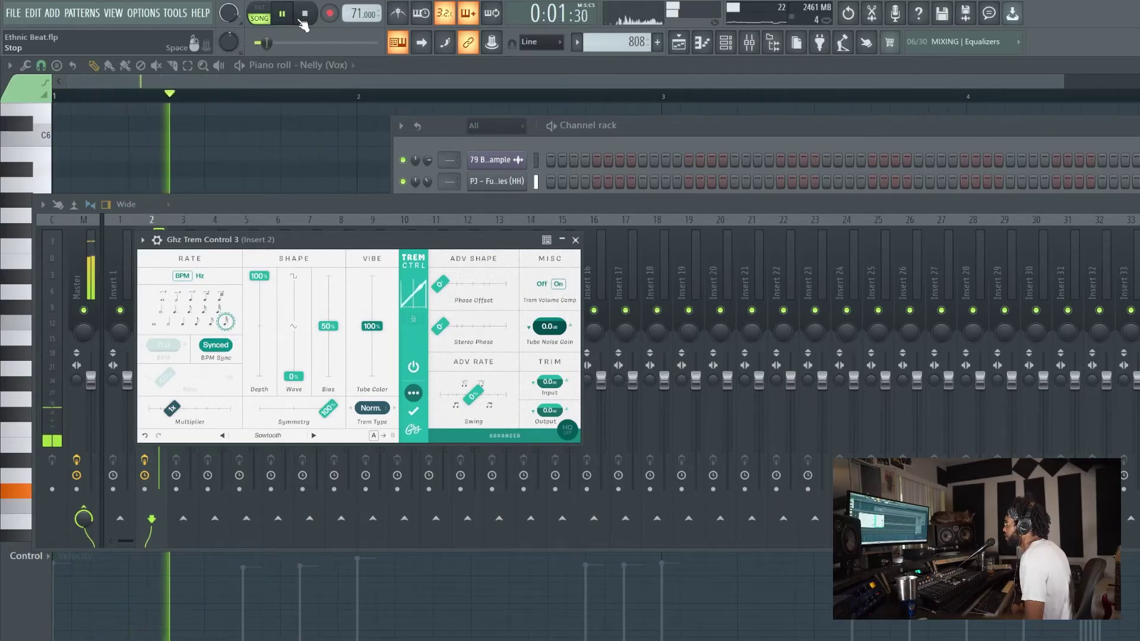
{"action": "key", "text": "space"}
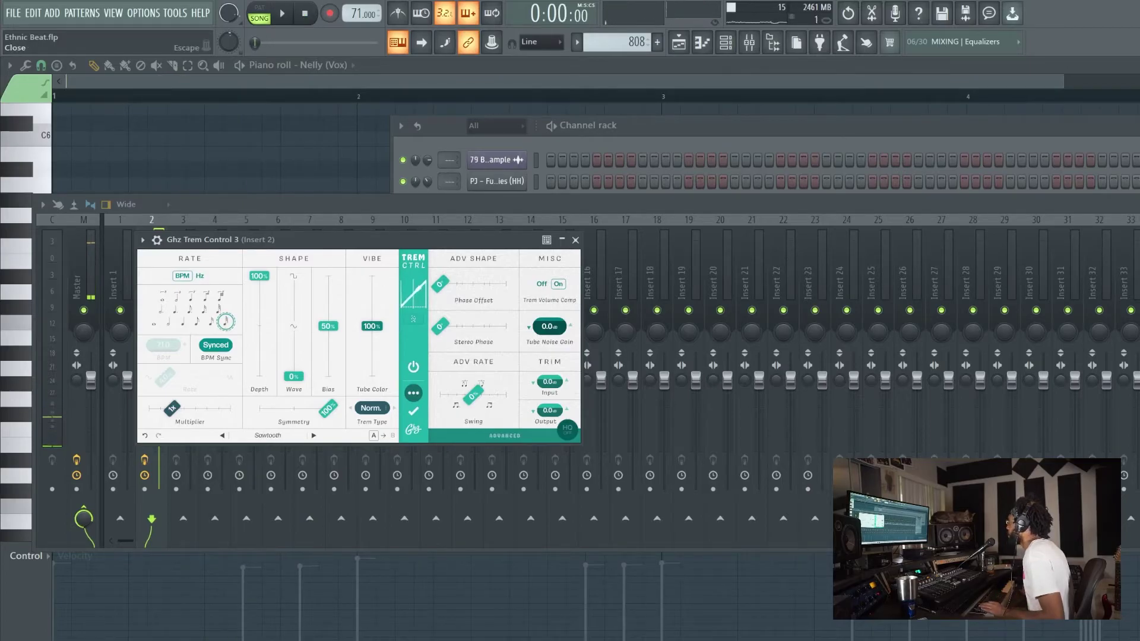
{"action": "key", "text": "F9"}
{"action": "left_click", "coordinate": [573, 240]}
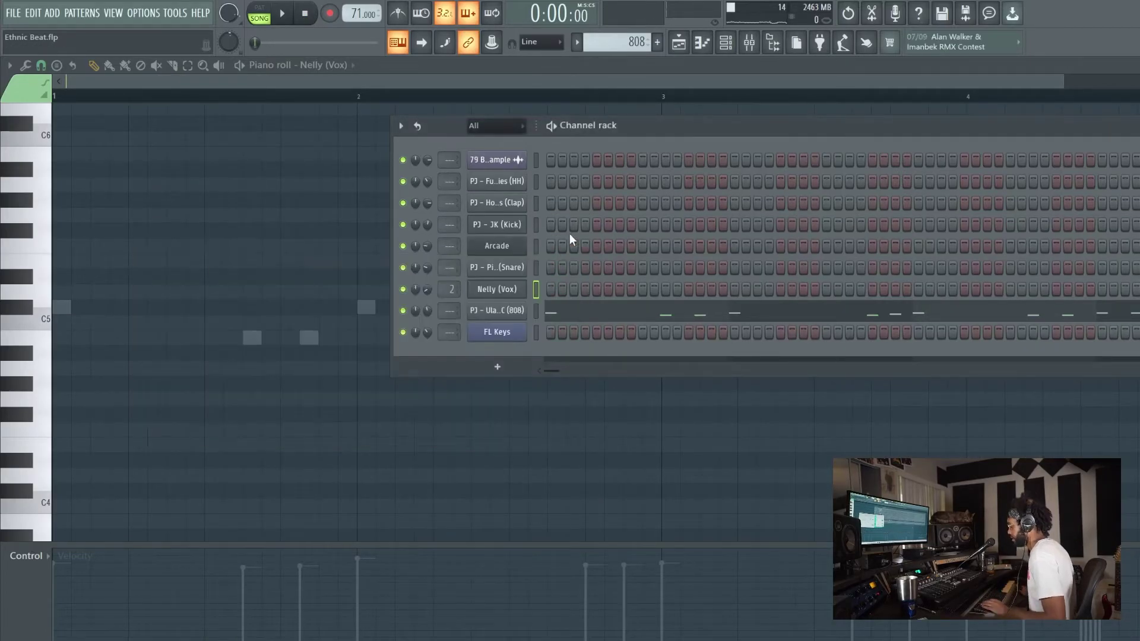
Step: Open the VOX pattern and shorten the Nelly (Vox) sample's length to about 33 % during playback
{"action": "key", "text": "F5"}
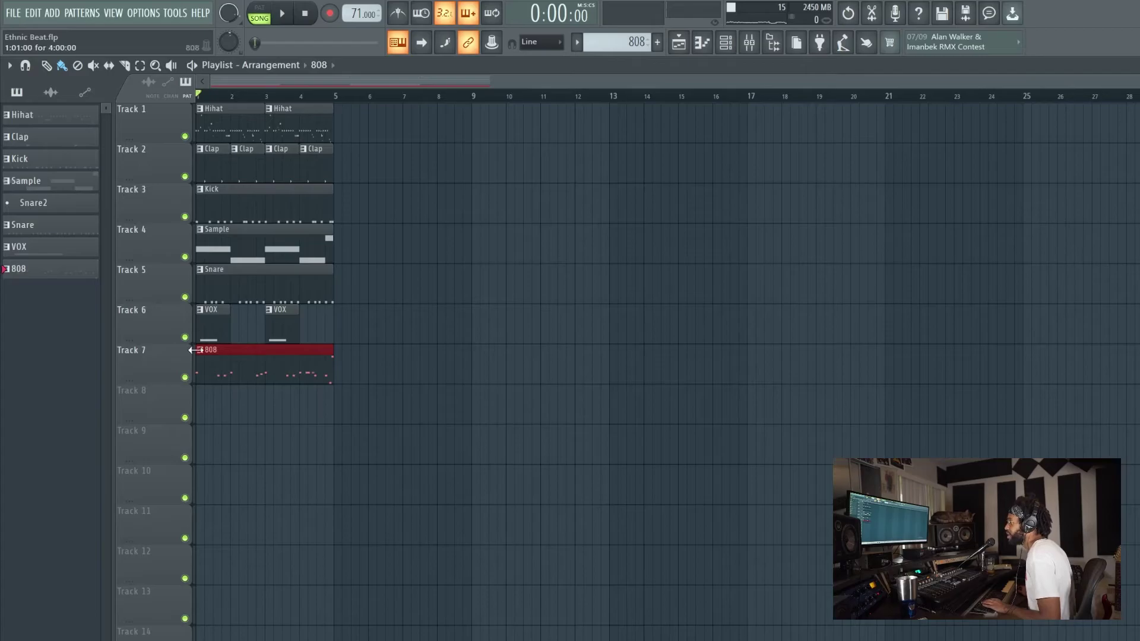
{"action": "double_click", "coordinate": [217, 325]}
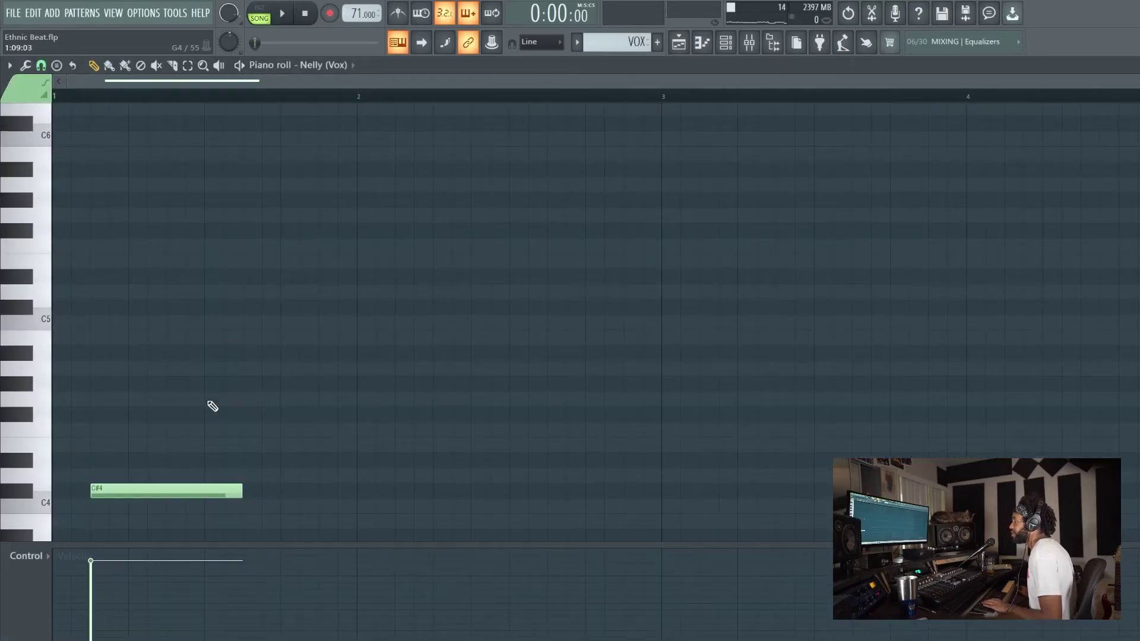
{"action": "left_click_drag", "start_coordinate": [321, 364], "coordinate": [320, 432]}
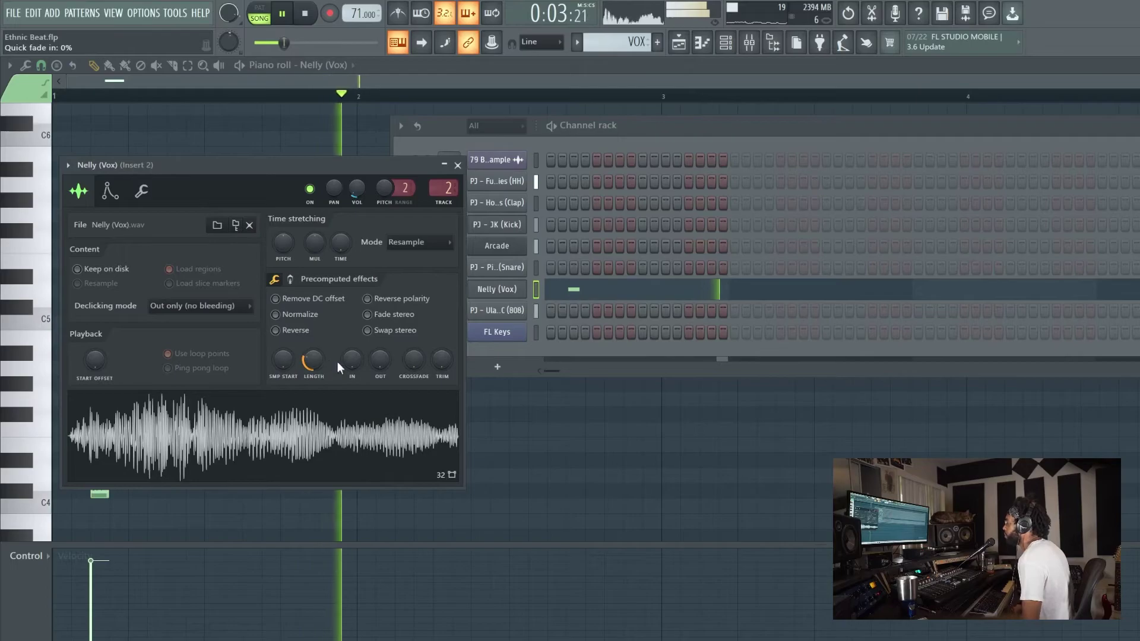
{"action": "left_click_drag", "start_coordinate": [323, 358], "coordinate": [326, 356]}
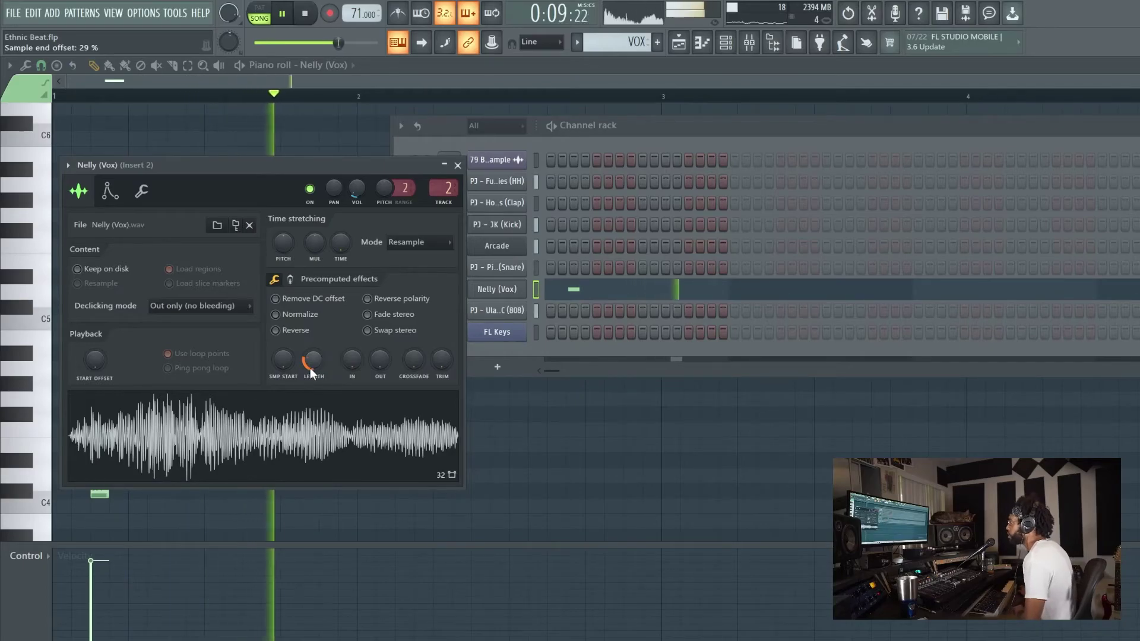
{"action": "left_click_drag", "start_coordinate": [318, 358], "coordinate": [317, 354]}
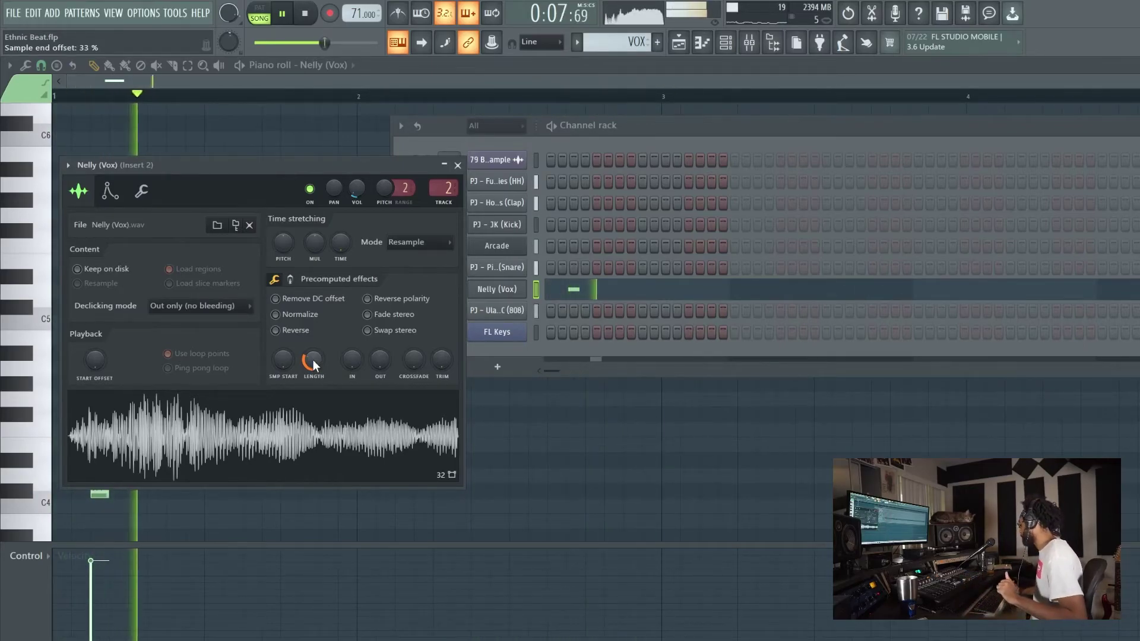
{"action": "left_click_drag", "start_coordinate": [313, 360], "coordinate": [313, 356]}
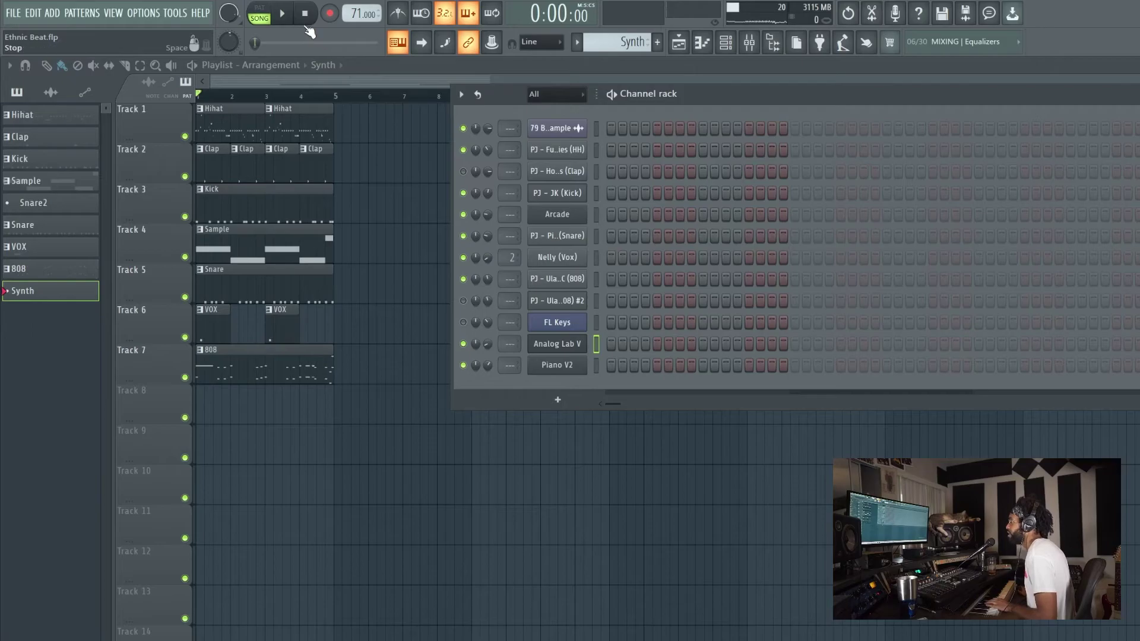
Step: End the recording of the open hi-hat pattern OHH and restart playback of the arrangement
{"action": "left_click_drag", "start_coordinate": [706, 88], "coordinate": [241, 129]}
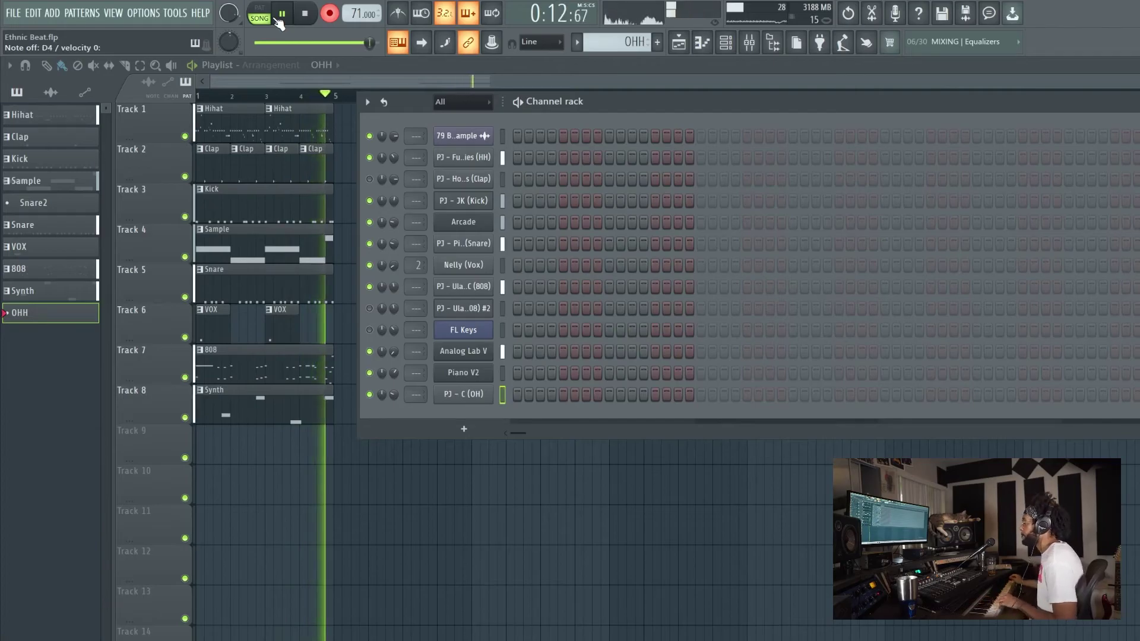
{"action": "left_click", "coordinate": [280, 24]}
{"action": "key", "text": "space"}
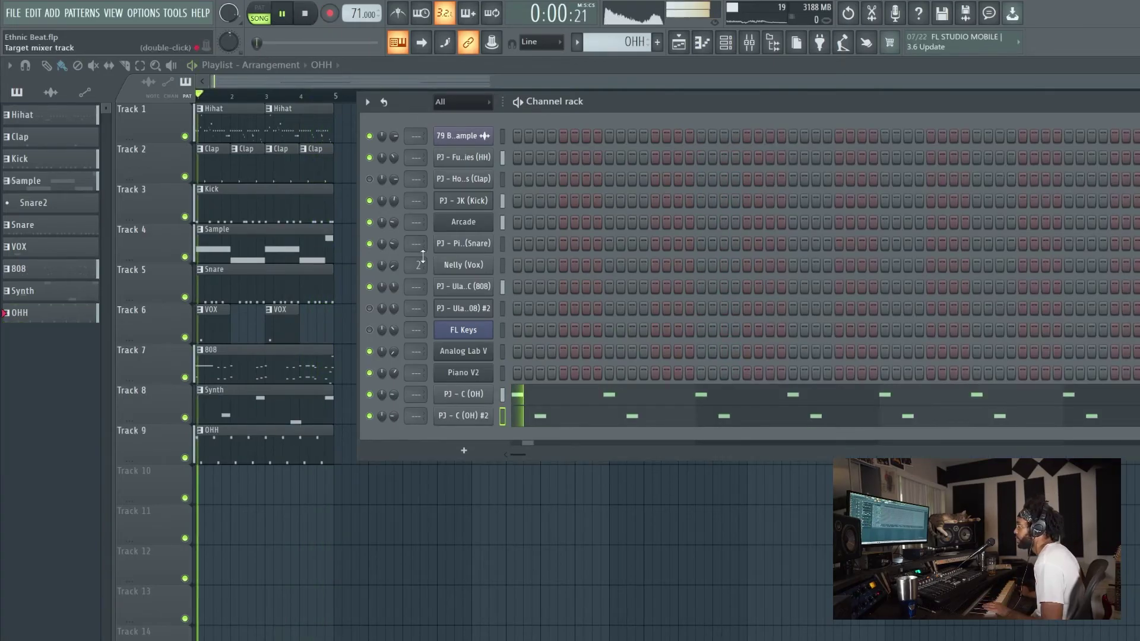
Step: Shorten the PJ - C (OH) #2 sample's length to 53 % and close its channel settings
{"action": "left_click", "coordinate": [482, 417]}
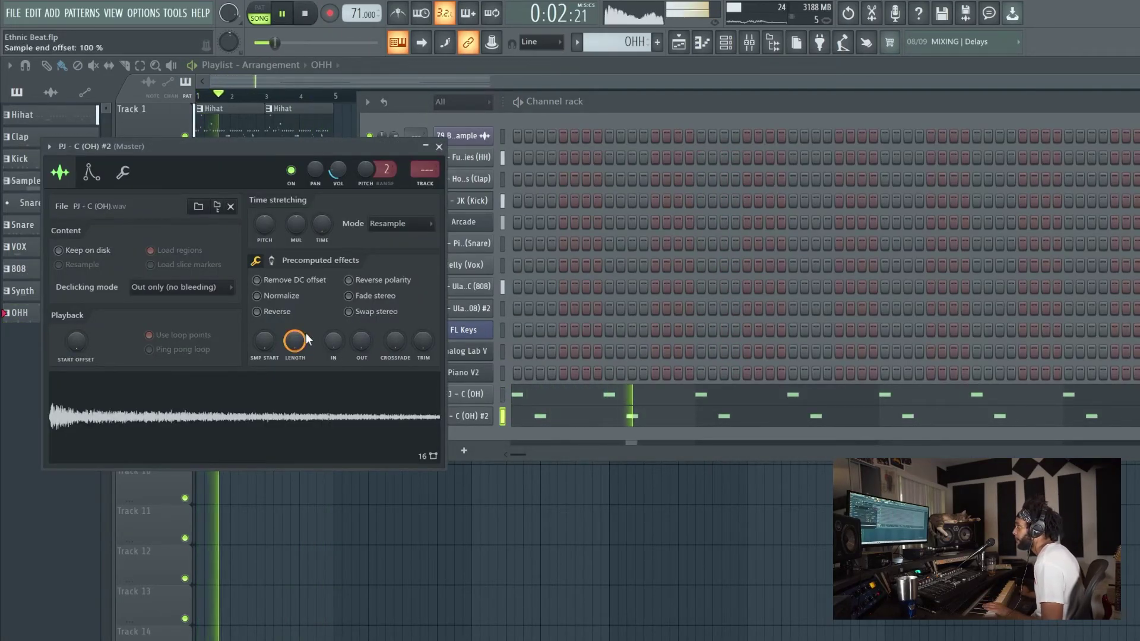
{"action": "left_click_drag", "start_coordinate": [307, 335], "coordinate": [296, 340]}
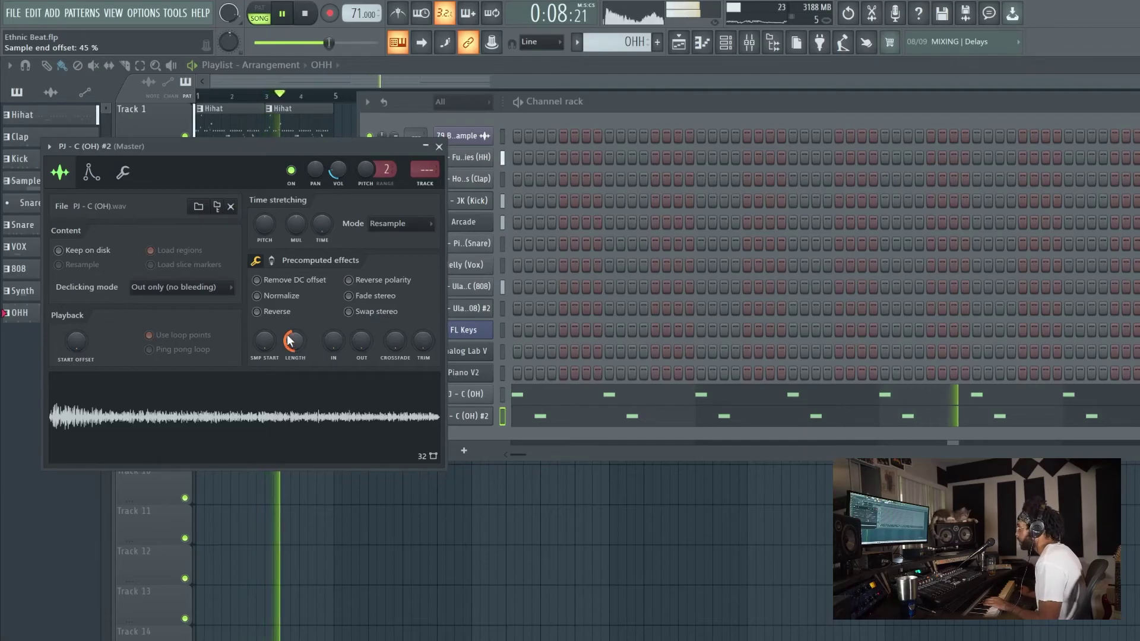
{"action": "left_click_drag", "start_coordinate": [289, 340], "coordinate": [289, 333]}
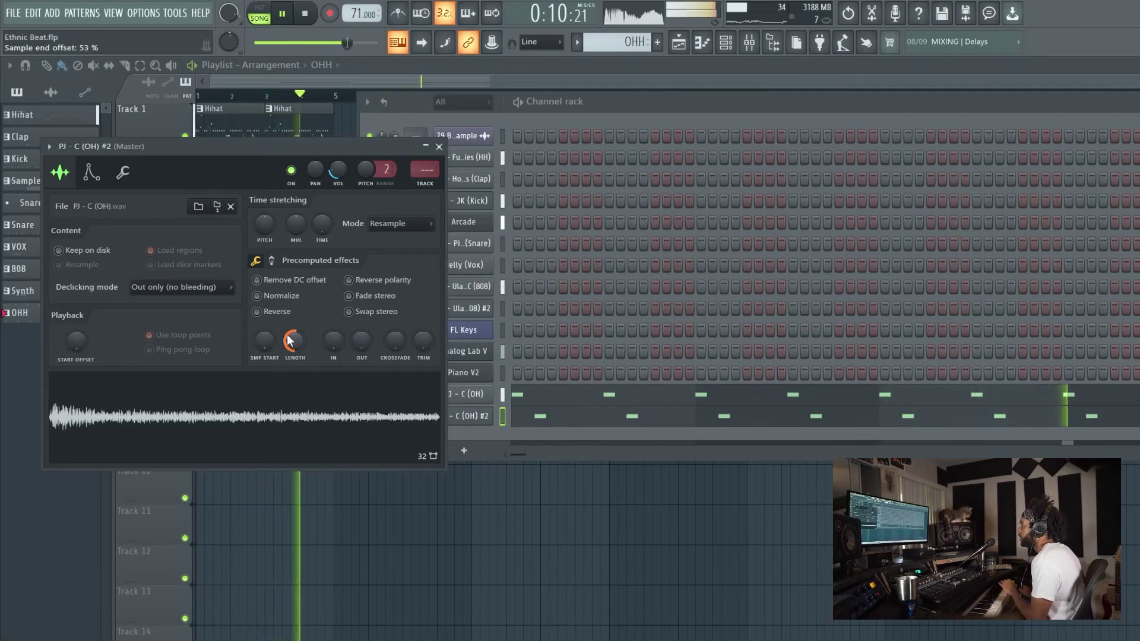
{"action": "left_click_drag", "start_coordinate": [289, 341], "coordinate": [289, 333]}
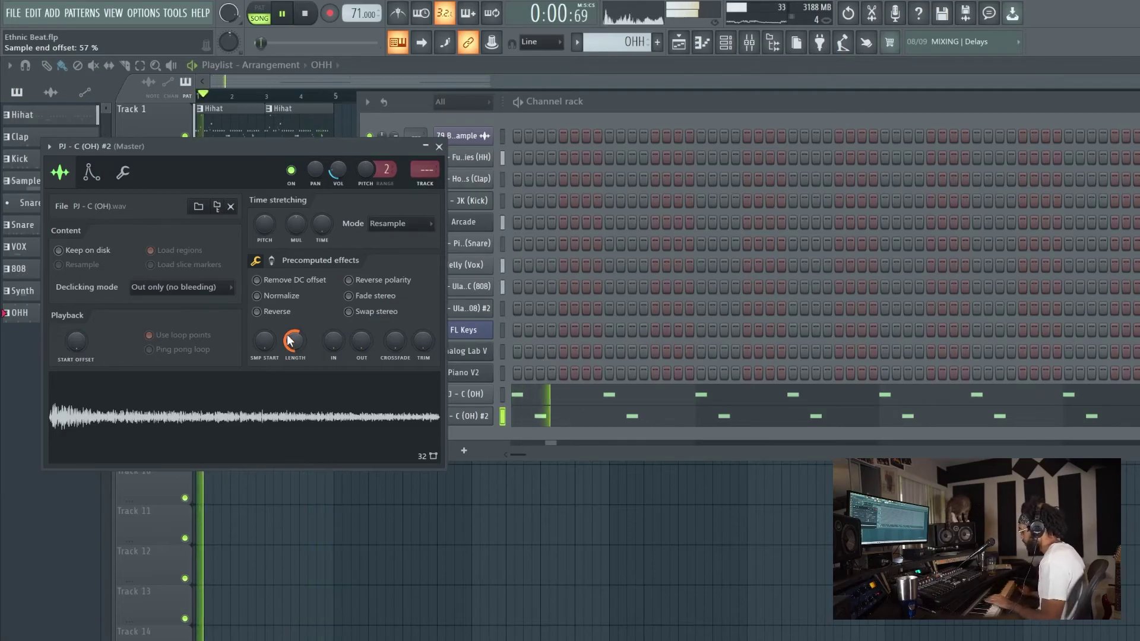
{"action": "scroll", "coordinate": [290, 340], "scroll_direction": "down", "scroll_amount": 2}
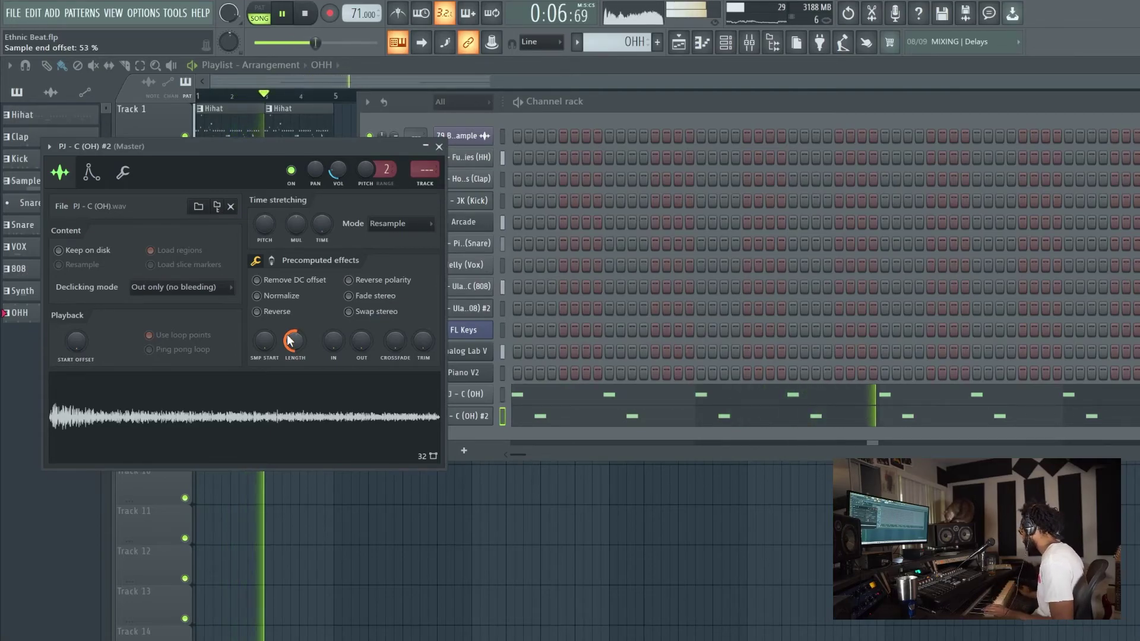
{"action": "left_click", "coordinate": [439, 147]}
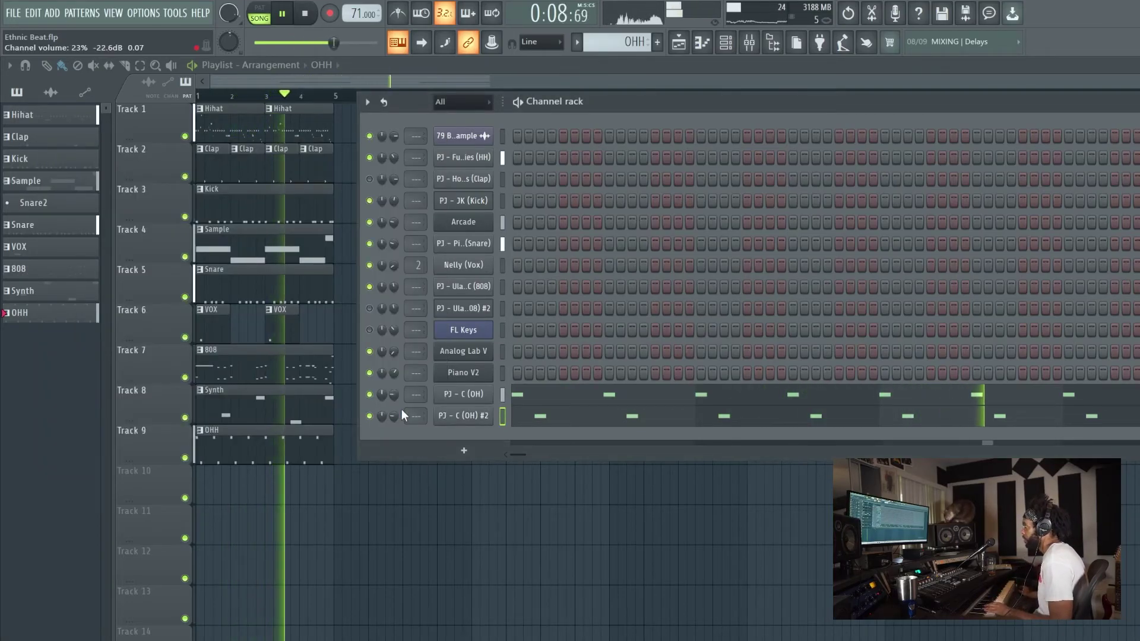
Step: Adjust the panning and volume of the PJ - C (OH) channels, setting the volume of PJ - C (OH) #2 to 13 %
{"action": "left_click_drag", "start_coordinate": [402, 409], "coordinate": [397, 418]}
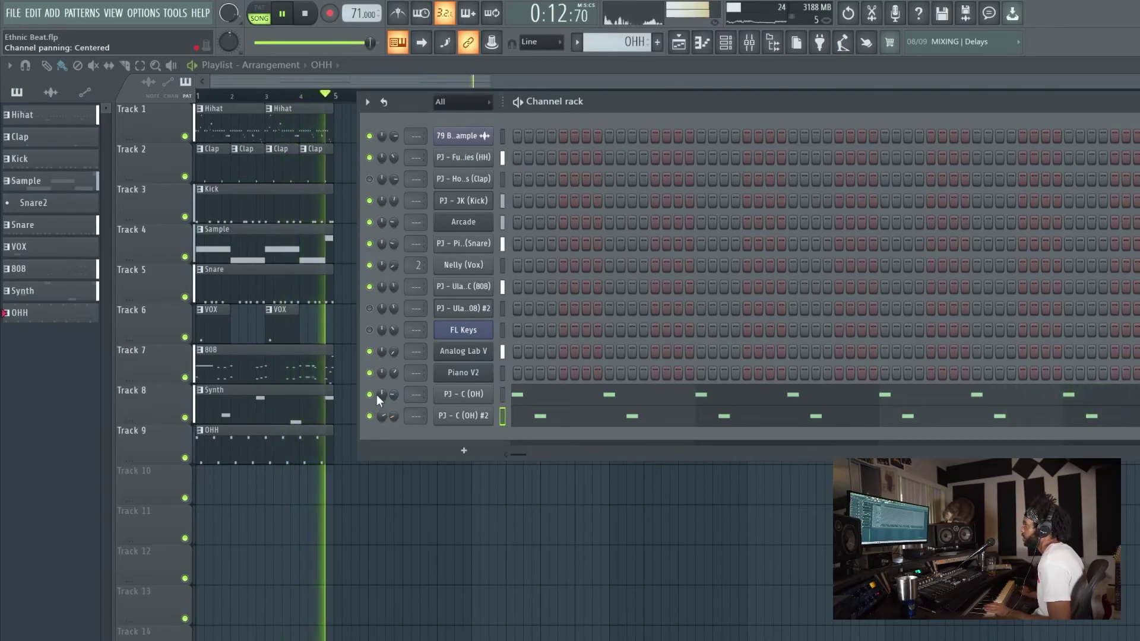
{"action": "left_click_drag", "start_coordinate": [377, 394], "coordinate": [401, 393]}
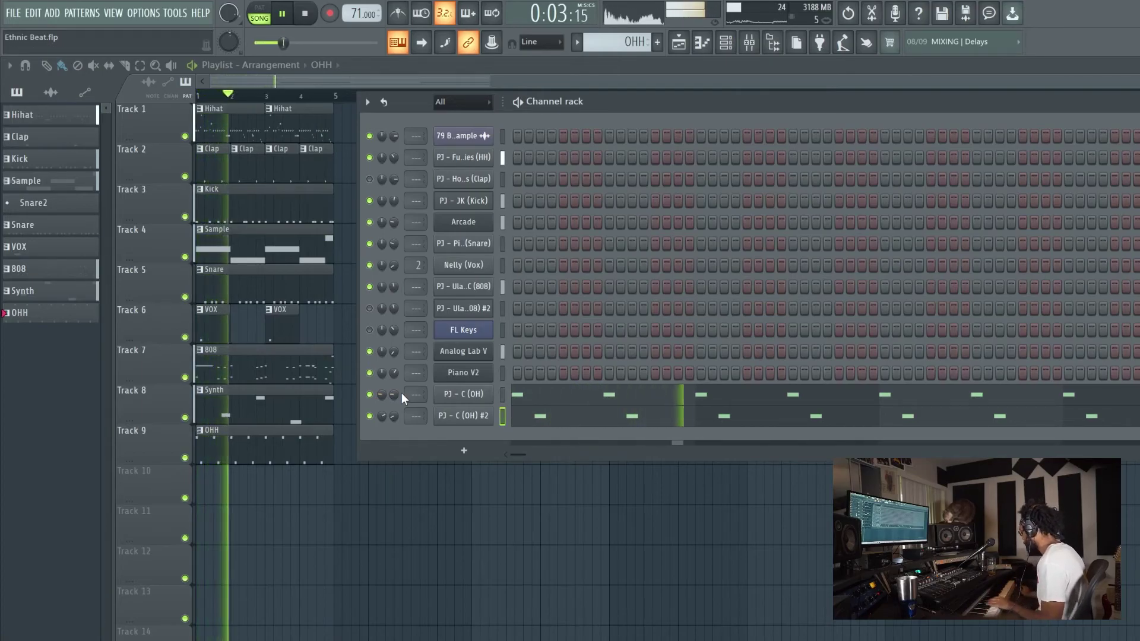
{"action": "left_click_drag", "start_coordinate": [401, 393], "coordinate": [399, 412]}
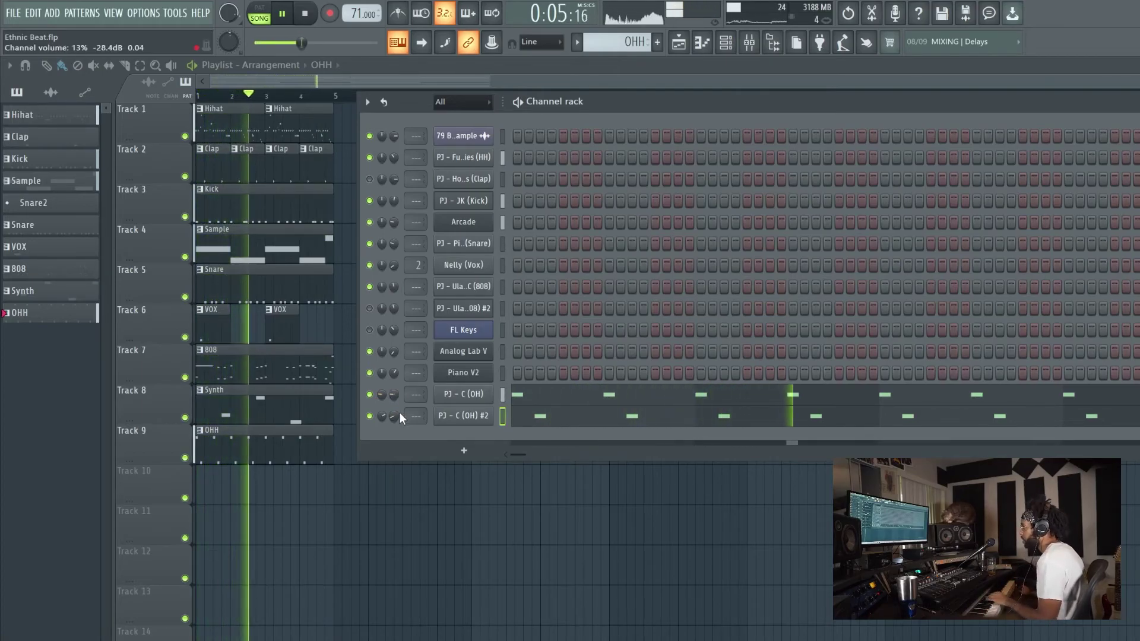
Step: Reopen the PJ - C (OH) #2 channel settings and shorten its sample length further
{"action": "left_click", "coordinate": [446, 415]}
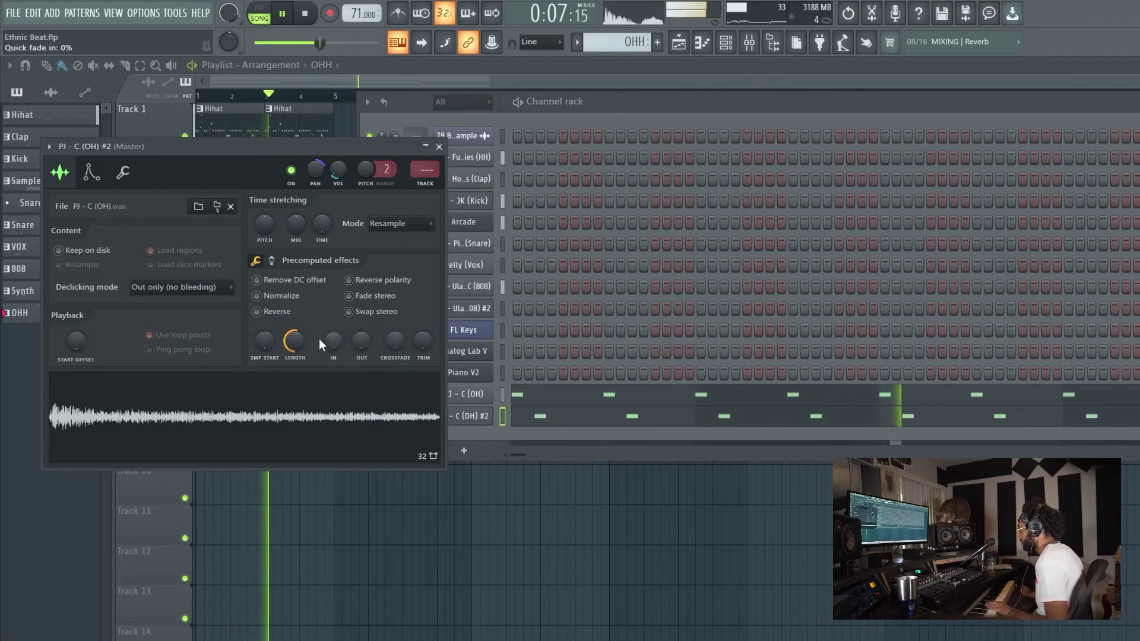
{"action": "left_click_drag", "start_coordinate": [293, 340], "coordinate": [293, 359]}
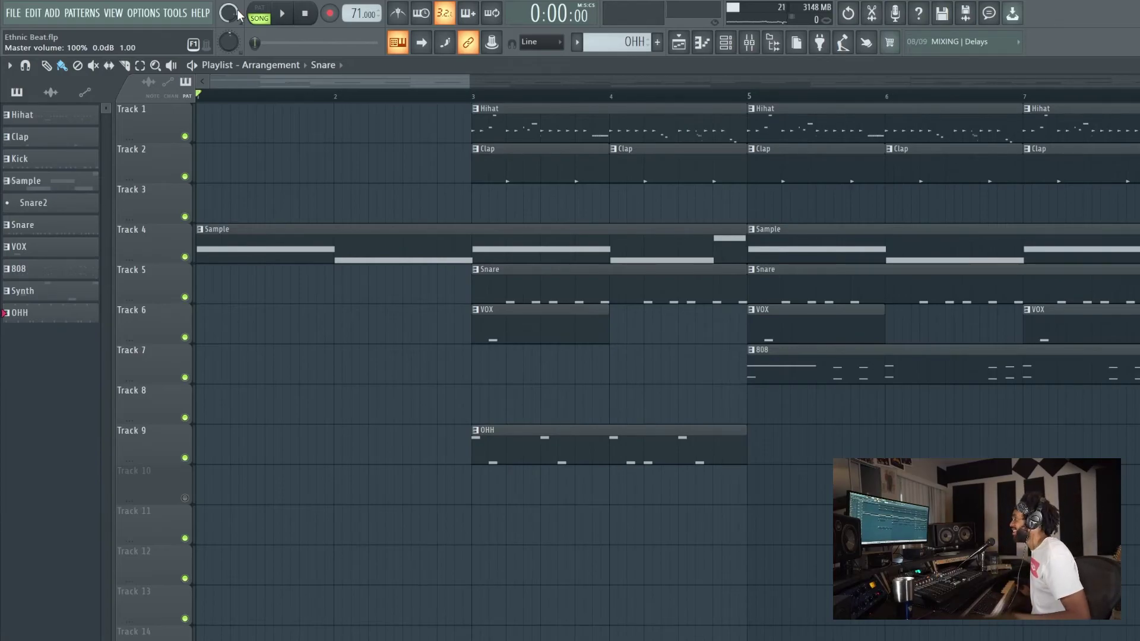
Step: Play the arrangement from the start, delete the stray Snare clip placed on Track 11 and save the project
{"action": "left_click", "coordinate": [284, 14]}
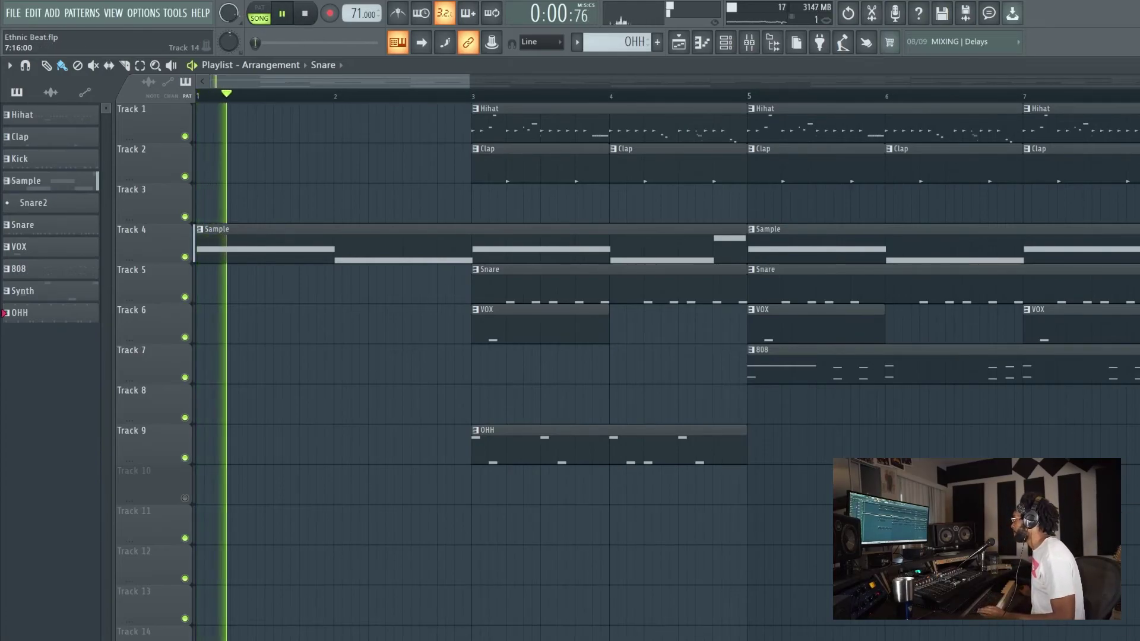
{"action": "left_click", "coordinate": [403, 531]}
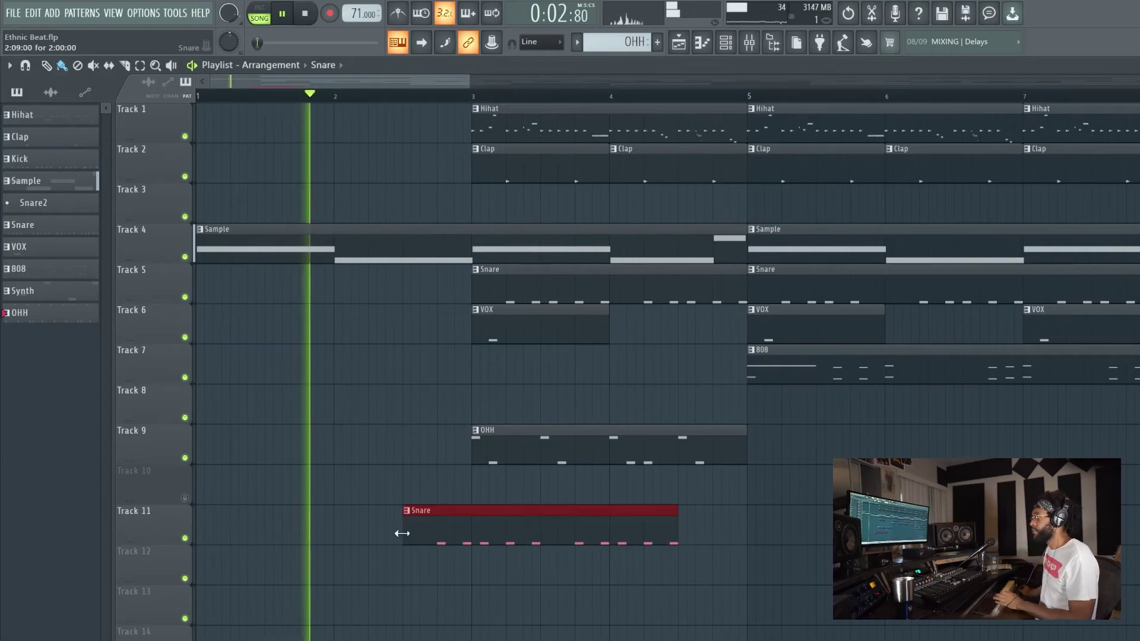
{"action": "right_click", "coordinate": [460, 526]}
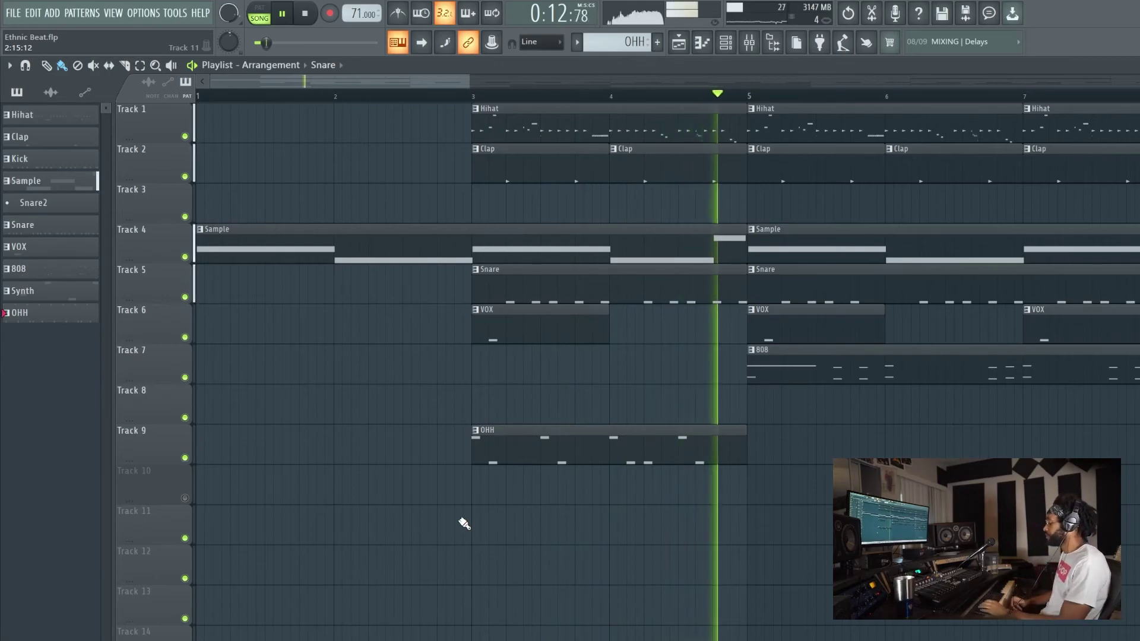
{"action": "key", "text": "ctrl+s"}
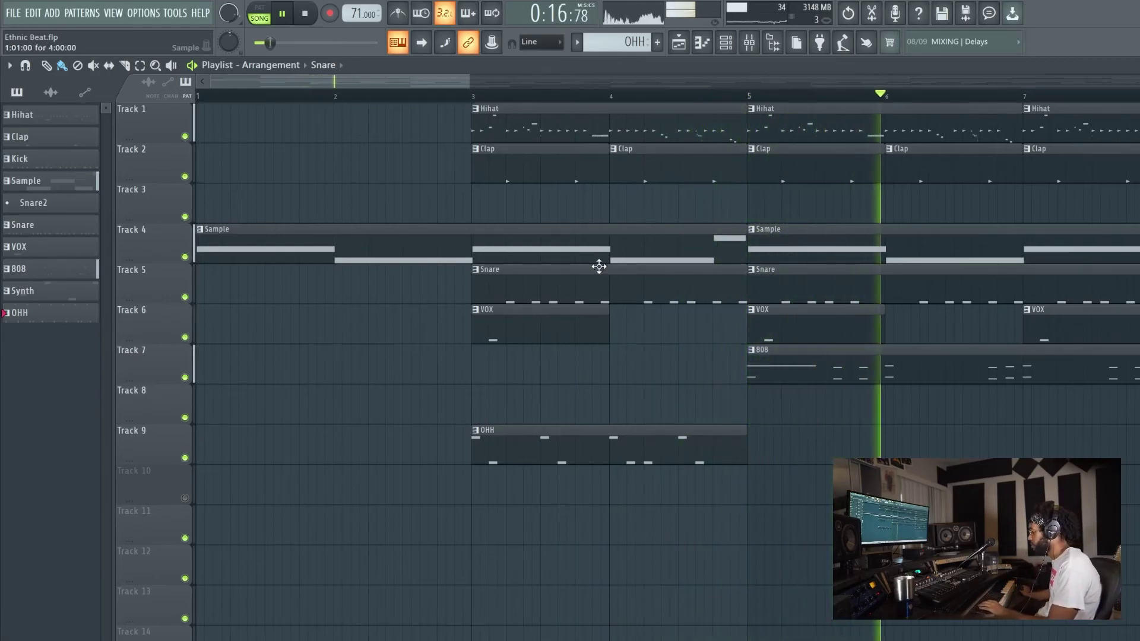
Step: Lower the volume of mixer Insert 2 slightly during playback and close the mixer
{"action": "key", "text": "F6"}
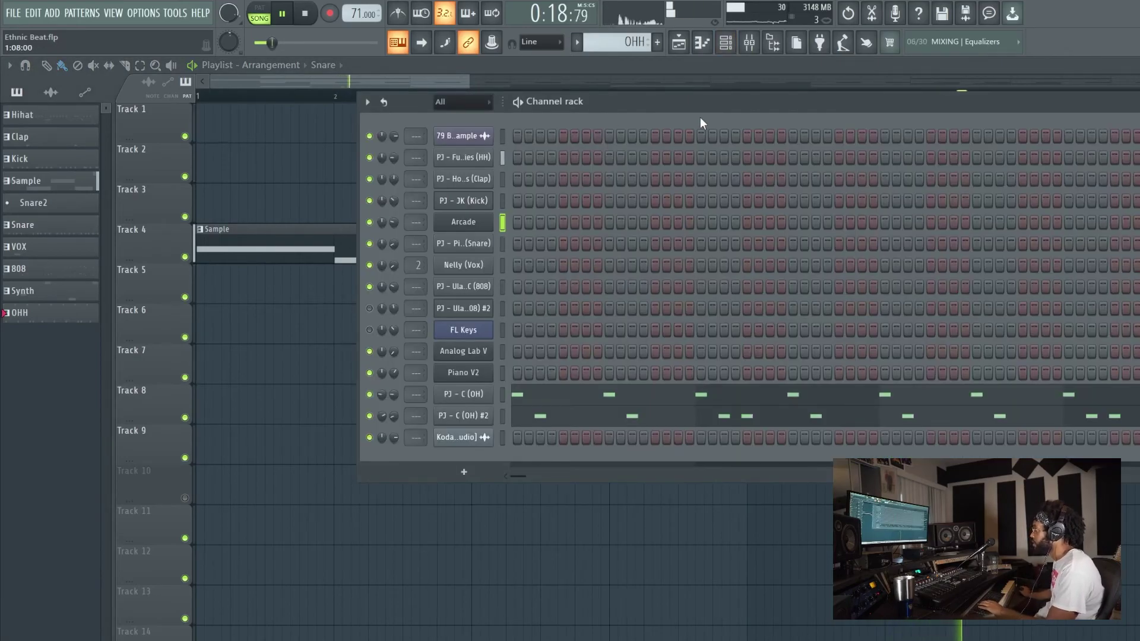
{"action": "left_click", "coordinate": [727, 46]}
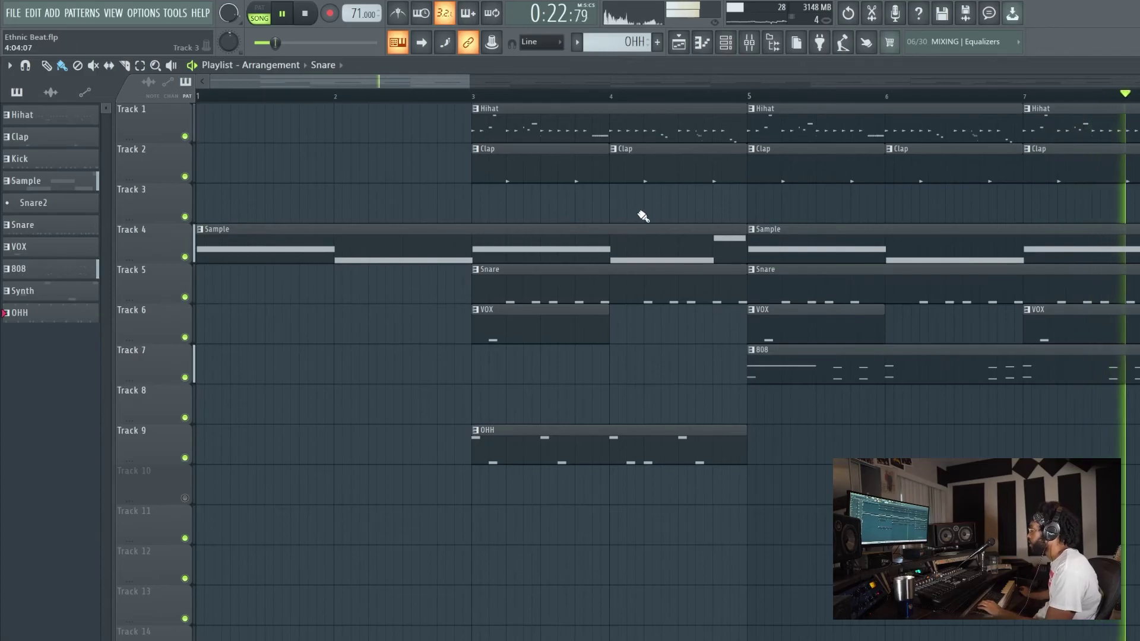
{"action": "key", "text": "F9"}
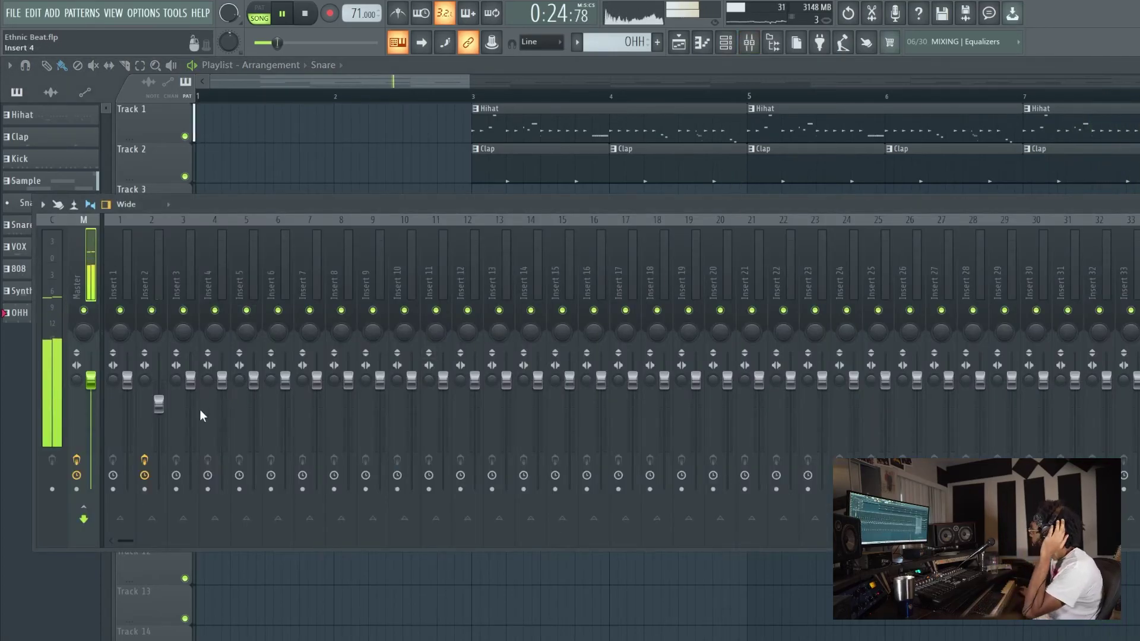
{"action": "left_click_drag", "start_coordinate": [159, 404], "coordinate": [160, 410]}
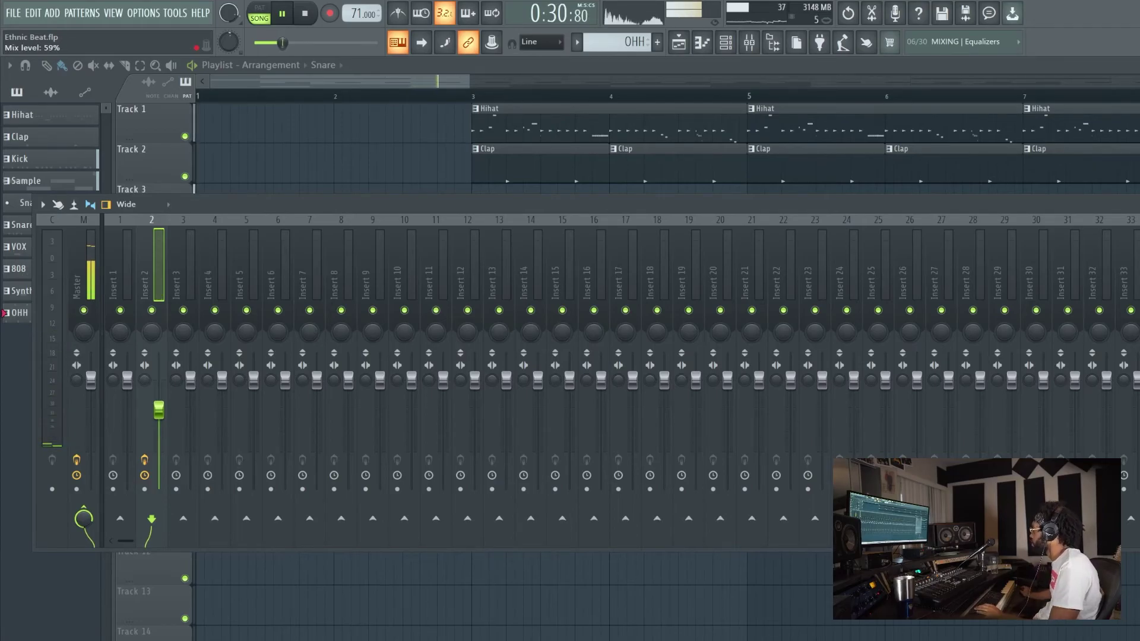
{"action": "key", "text": "Escape"}
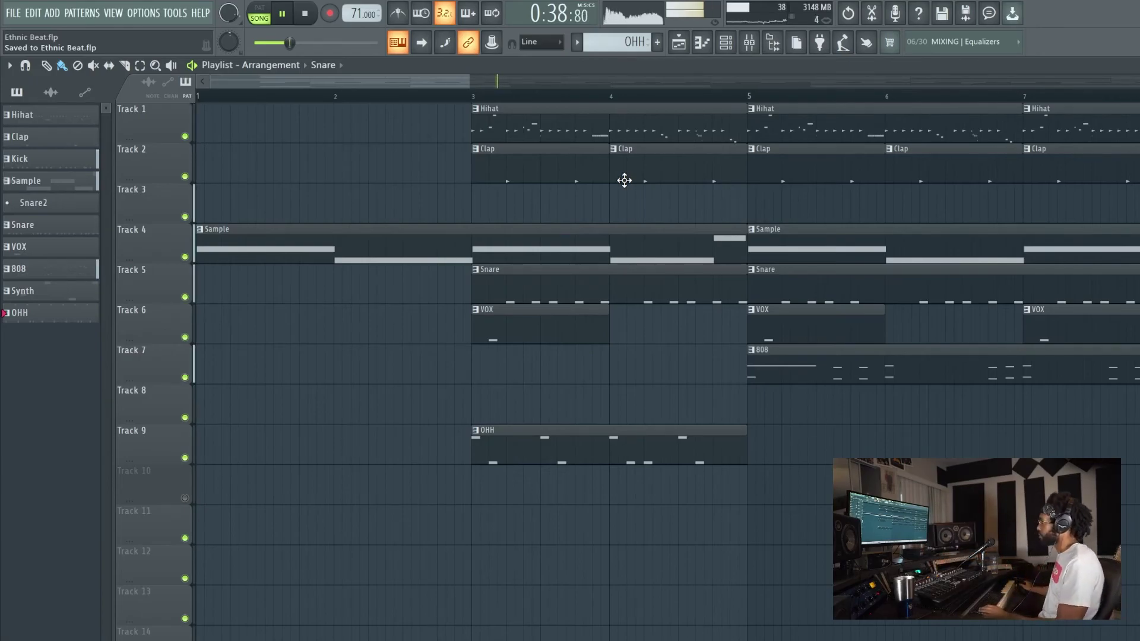
Step: Trim the end of the 808 clip starting at bar 13 on Track 7 so it stops just before bar 17
{"action": "scroll", "coordinate": [867, 302], "scroll_direction": "down", "scroll_amount": 5}
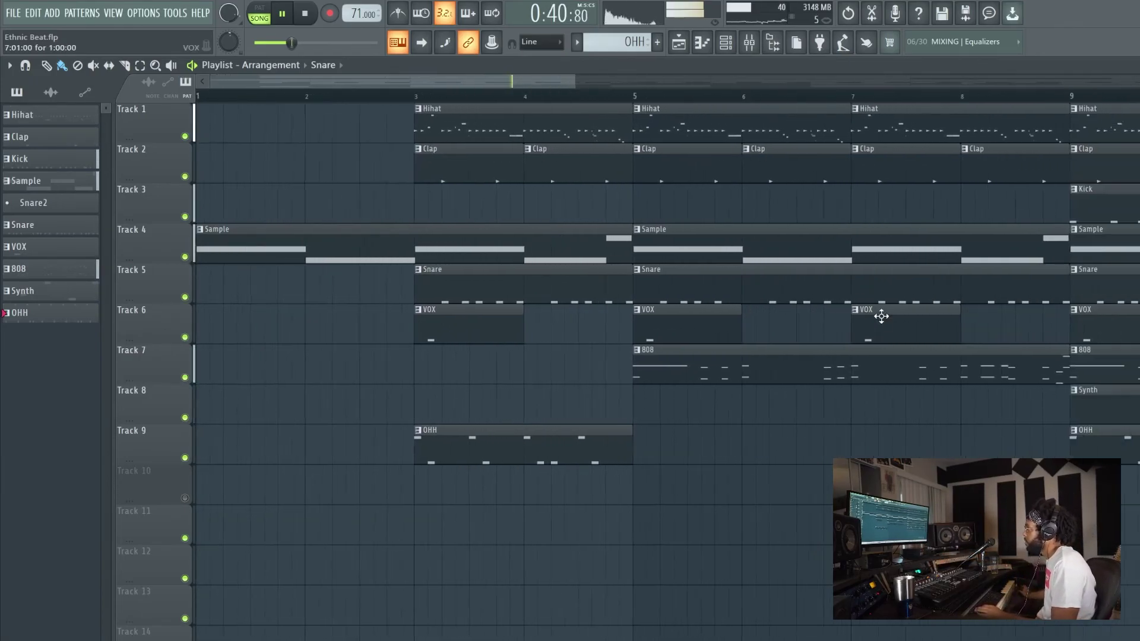
{"action": "left_click_drag", "start_coordinate": [348, 84], "coordinate": [548, 79]}
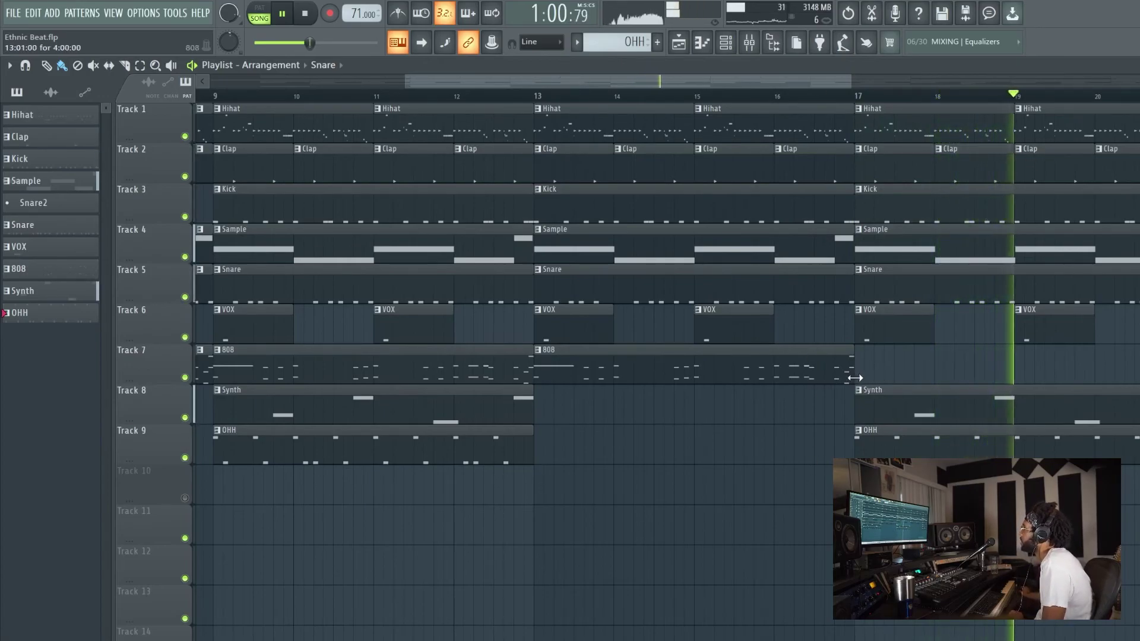
{"action": "scroll", "coordinate": [826, 436], "scroll_direction": "right", "scroll_amount": 4}
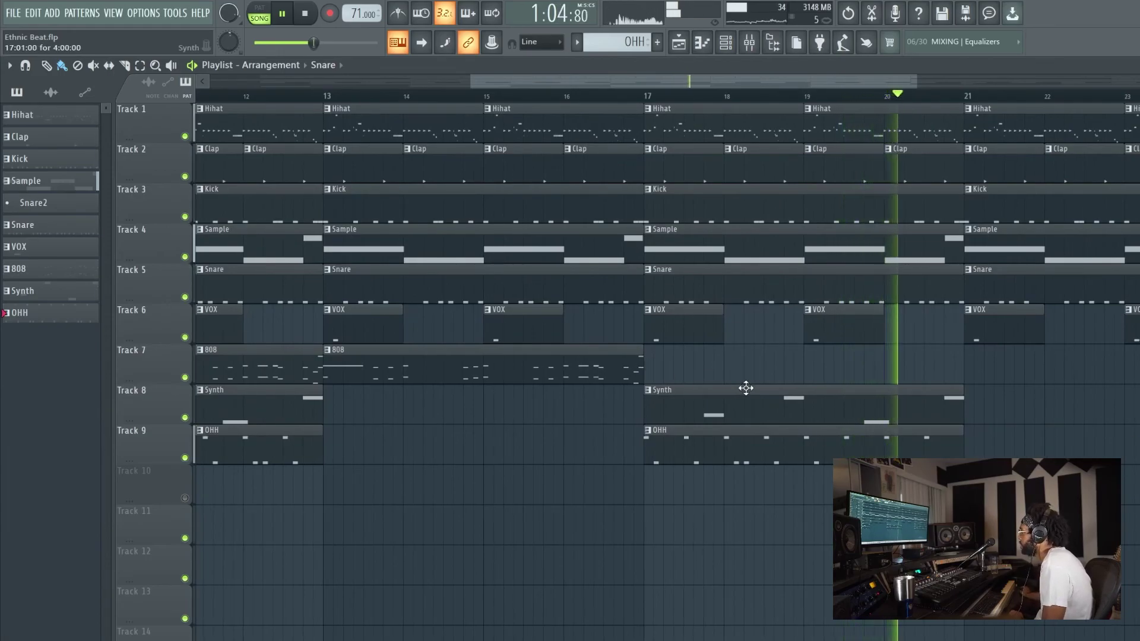
{"action": "left_click_drag", "start_coordinate": [641, 375], "coordinate": [633, 375]}
{"action": "scroll", "coordinate": [855, 409], "scroll_direction": "right", "scroll_amount": 4}
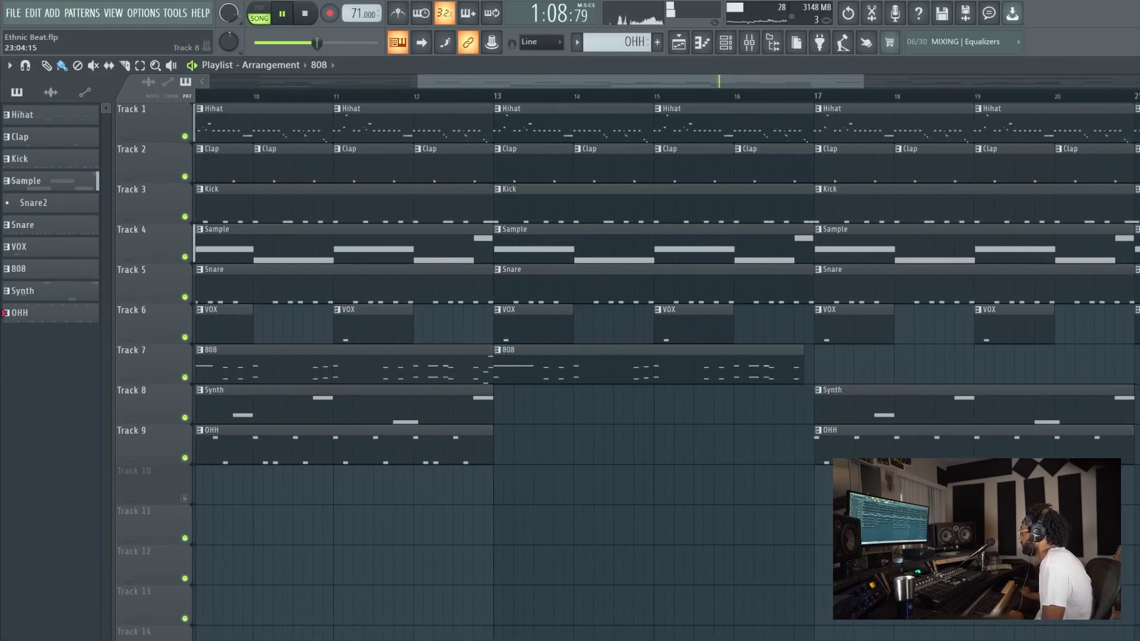
Step: Open the mixer during playback and inspect the Manipulator and EchoBoy effects on Insert 2, closing their plugin windows
{"action": "scroll", "coordinate": [1111, 394], "scroll_direction": "right", "scroll_amount": 3}
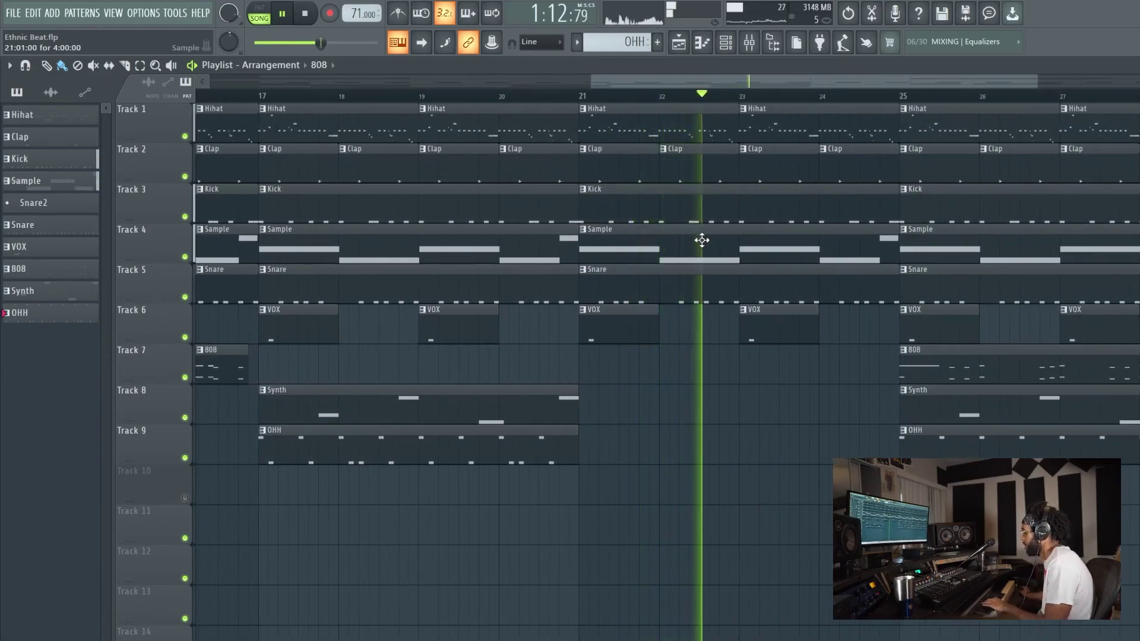
{"action": "key", "text": "F9"}
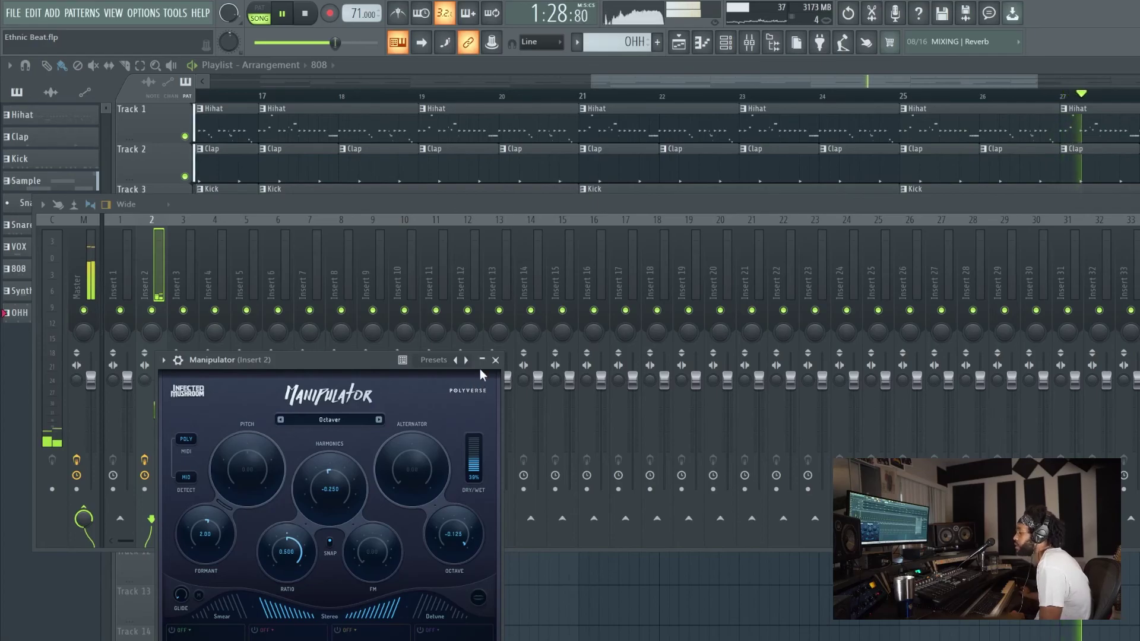
{"action": "left_click", "coordinate": [495, 360]}
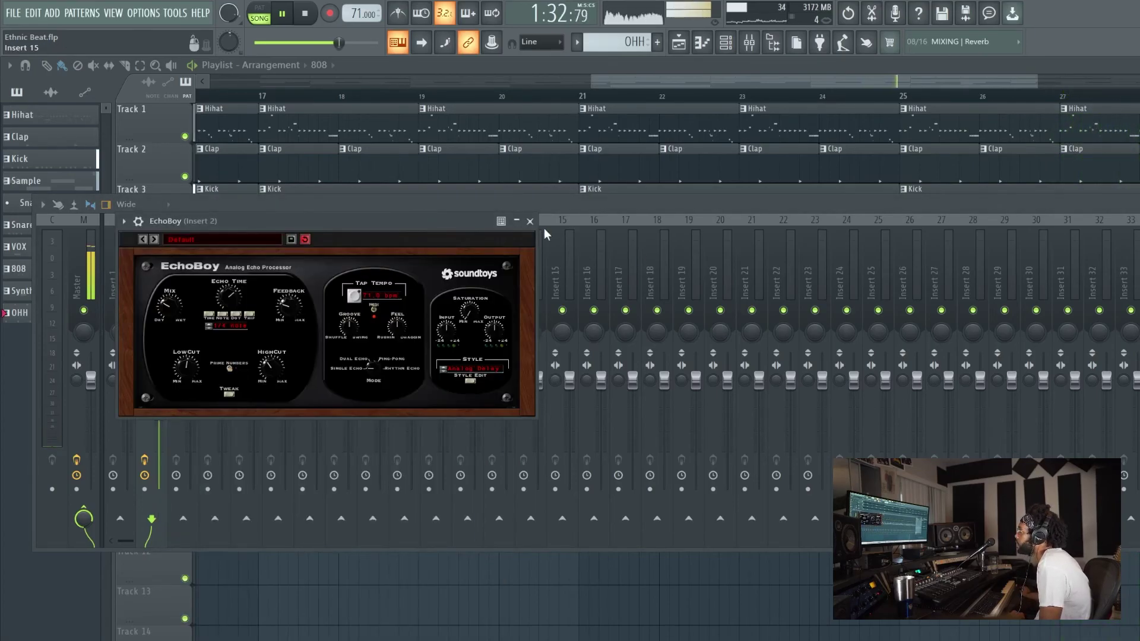
{"action": "left_click", "coordinate": [530, 222]}
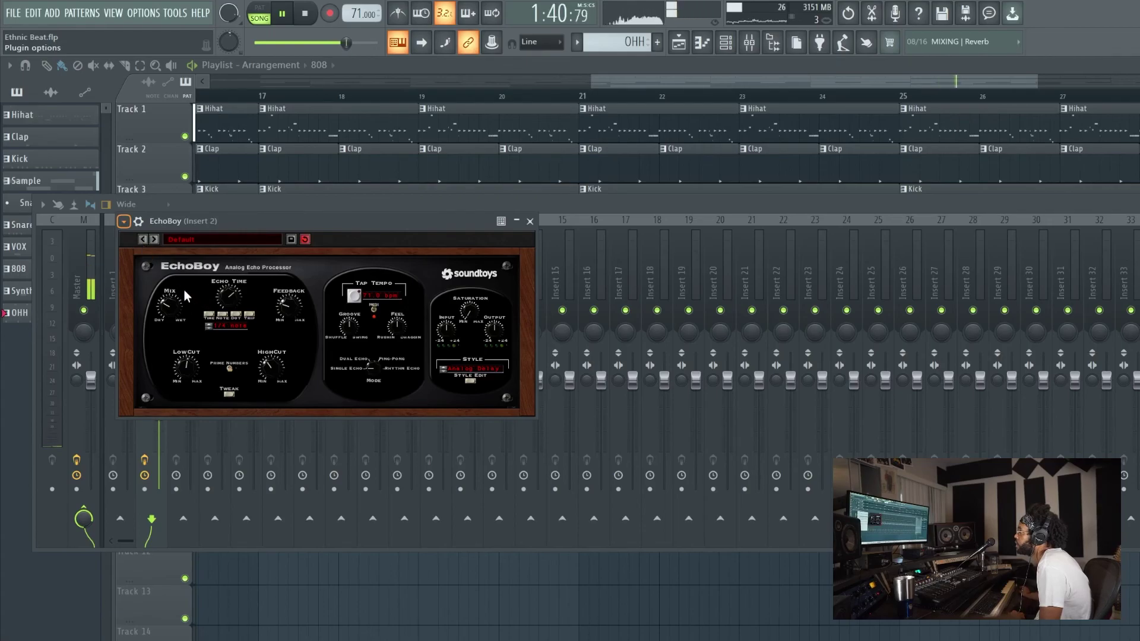
Step: Move the EchoBoy window clear of the mixer channels and set the effect slot's mix level on Insert 2 to 59%
{"action": "double_click", "coordinate": [178, 221]}
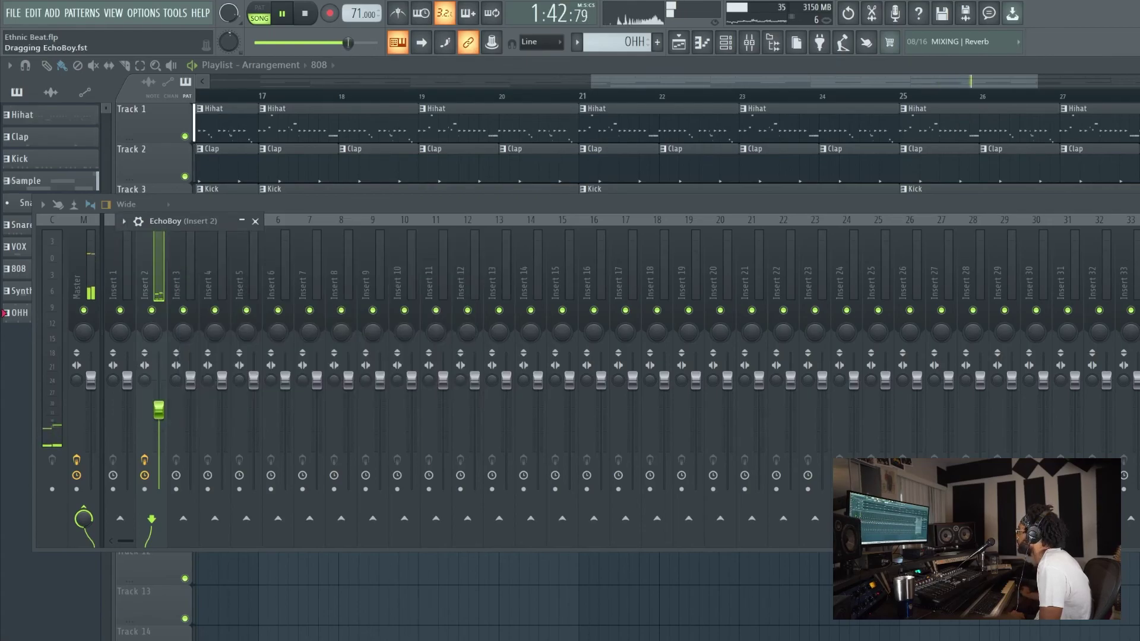
{"action": "left_click_drag", "start_coordinate": [178, 220], "coordinate": [84, 128]}
{"action": "double_click", "coordinate": [83, 127]}
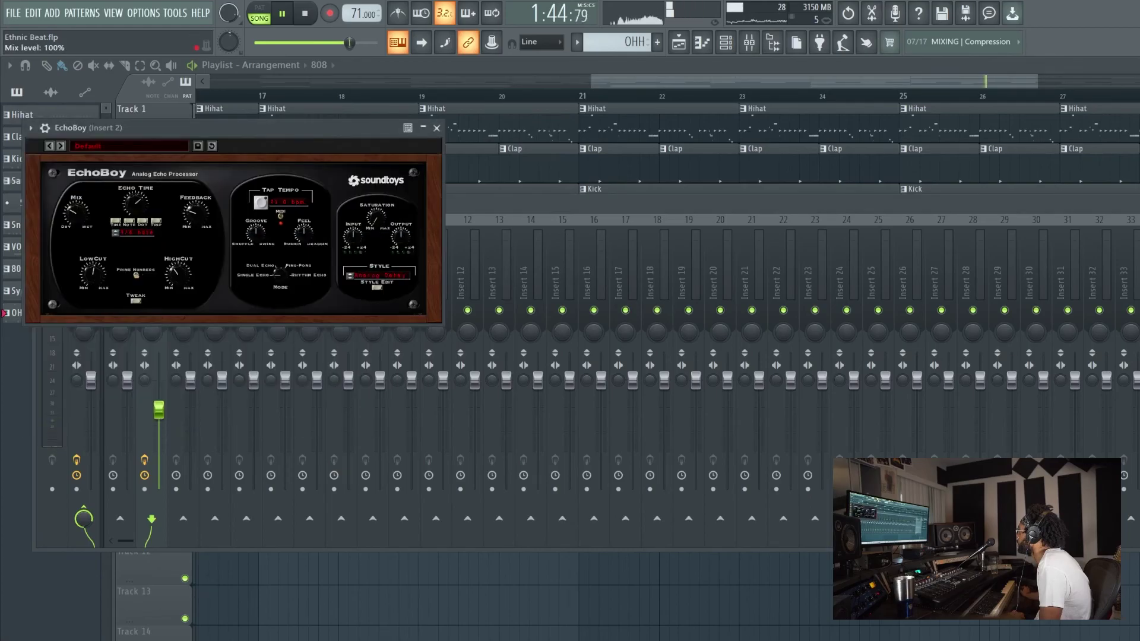
{"action": "left_click", "coordinate": [1137, 357]}
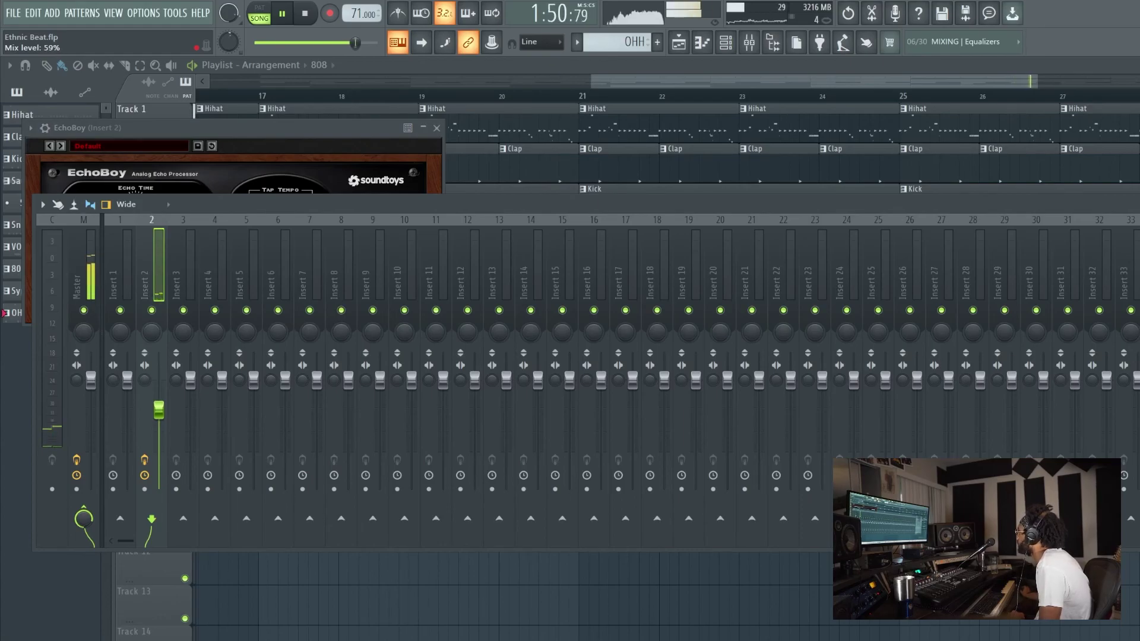
Step: Close the plugin window and mixer, return to the playlist arrangement and save the project
{"action": "key", "text": "Escape"}
{"action": "left_click", "coordinate": [693, 70]}
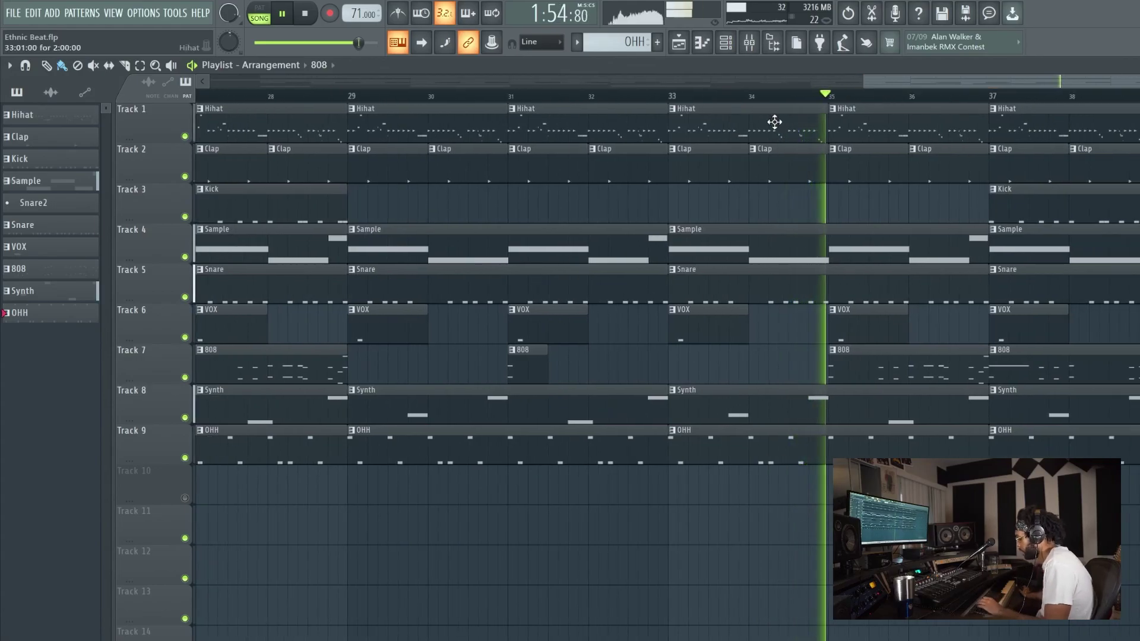
{"action": "key", "text": "ctrl+s"}
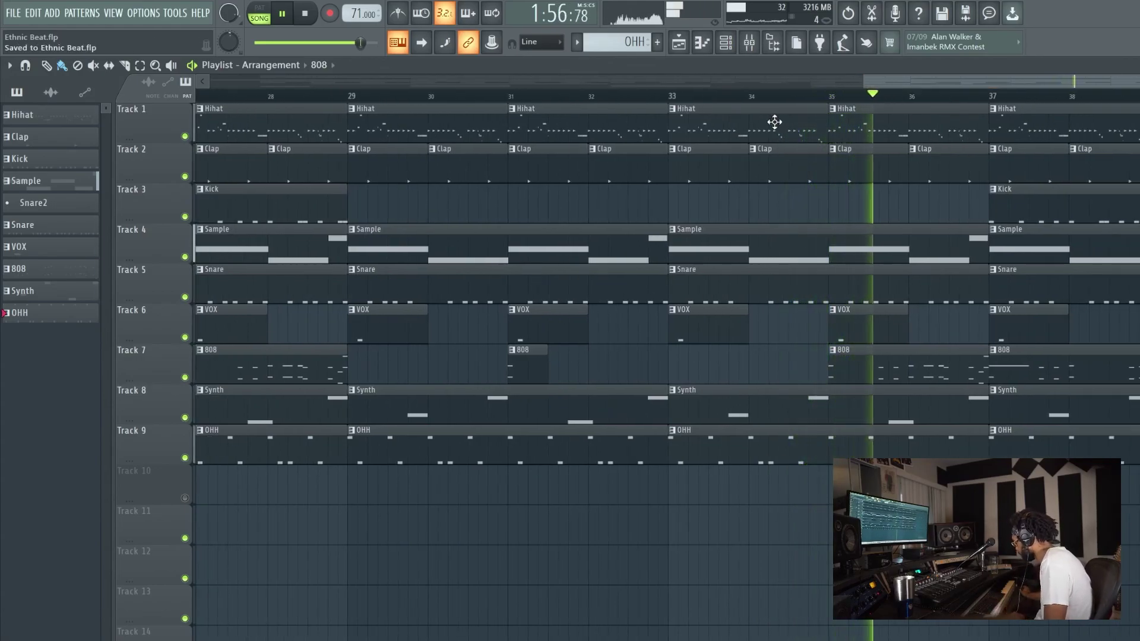